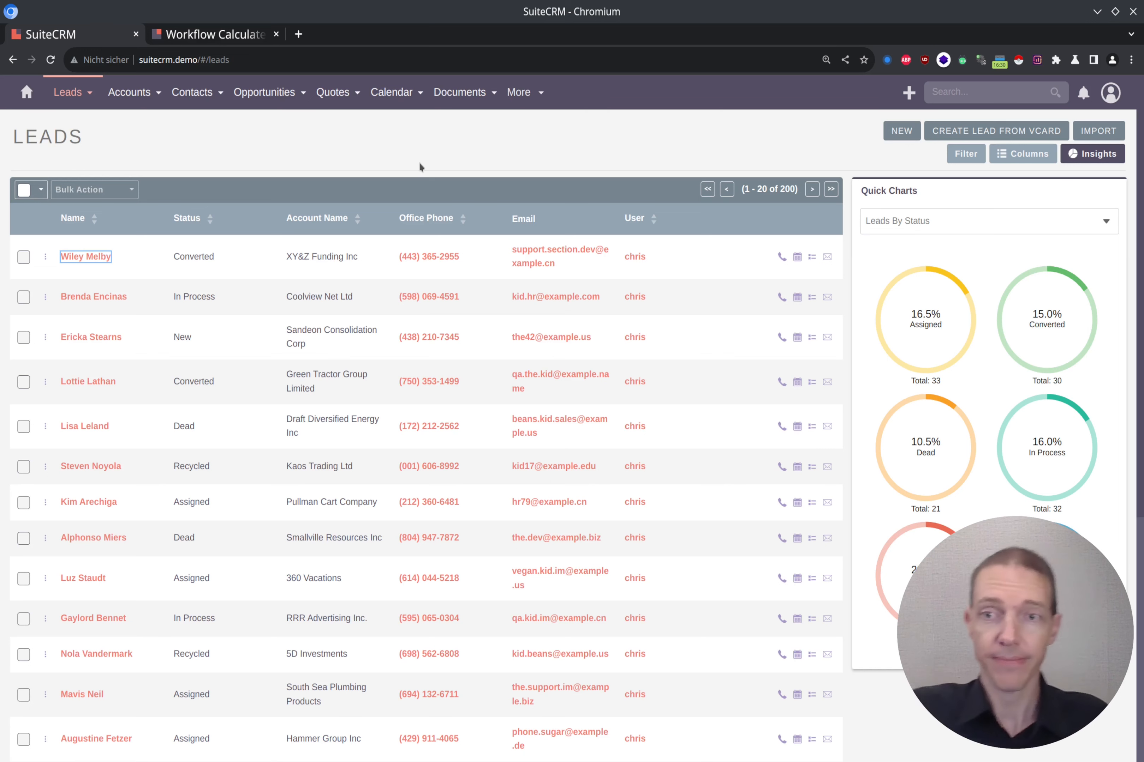
# Open the first lead in a new tab and review its mobile, Direct Mail source and empty description.
pyautogui.middleClick(101, 257)
pyautogui.hotkey('ctrl', 'Tab')
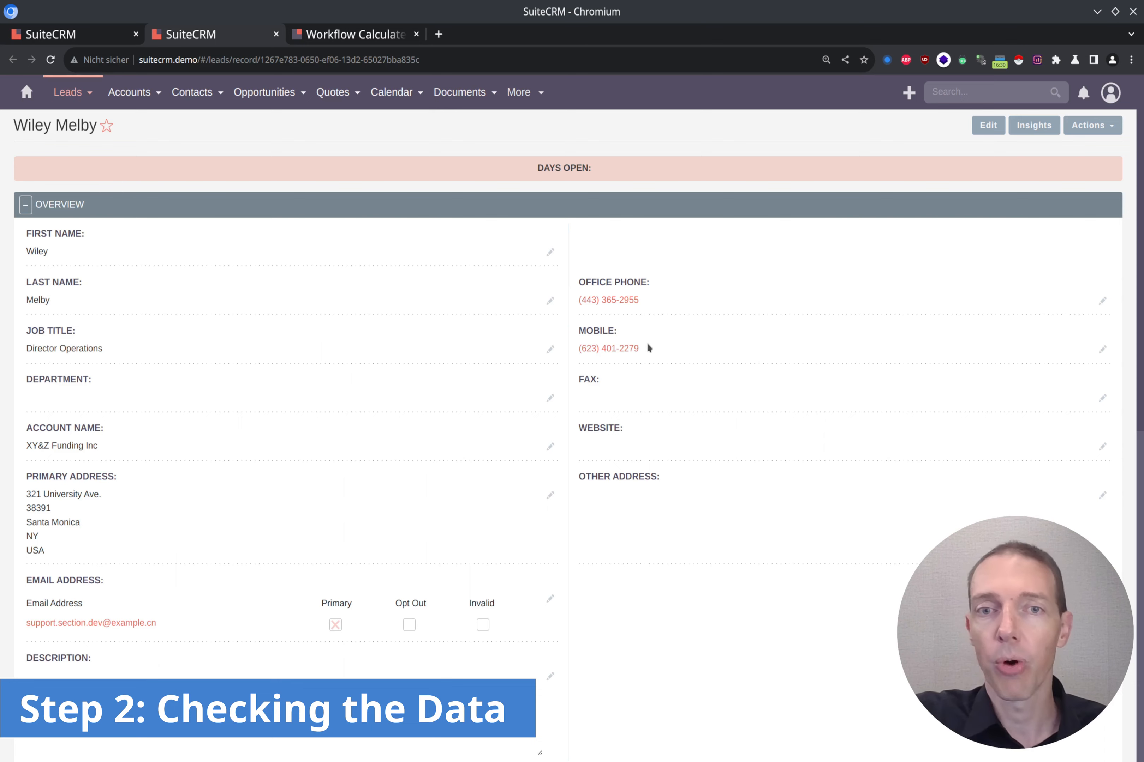
pyautogui.scroll(-10, 657, 349)
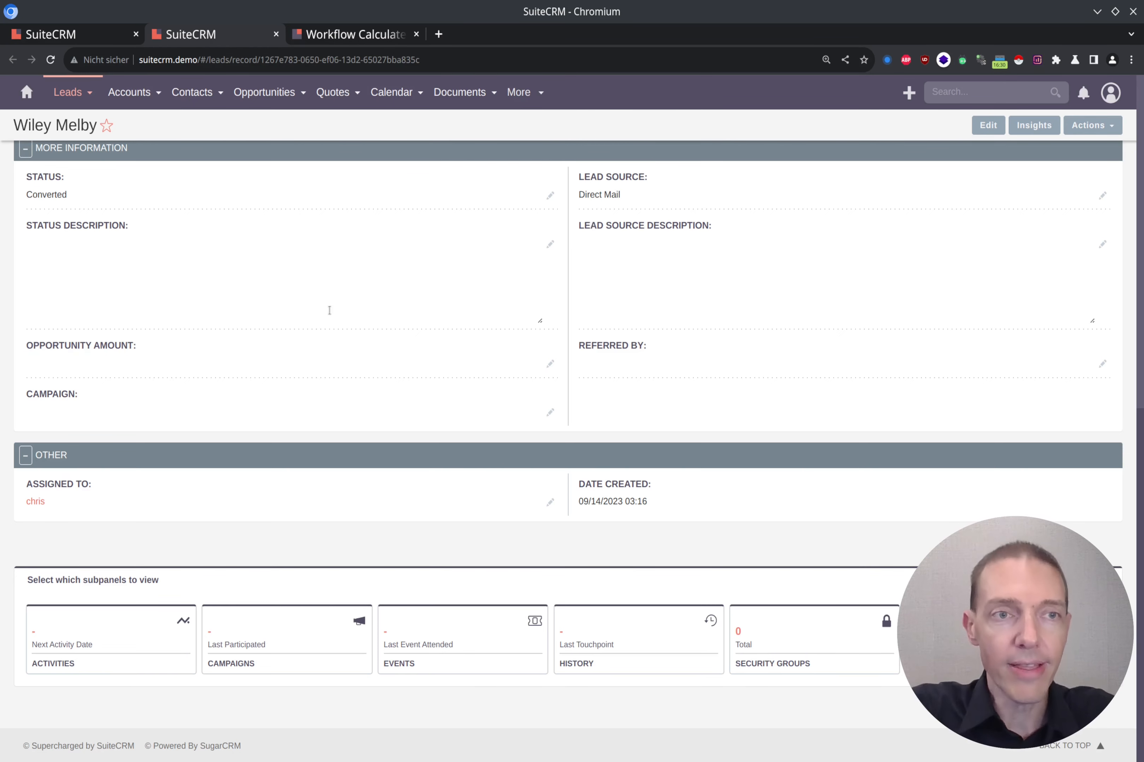
pyautogui.scroll(5, 168, 405)
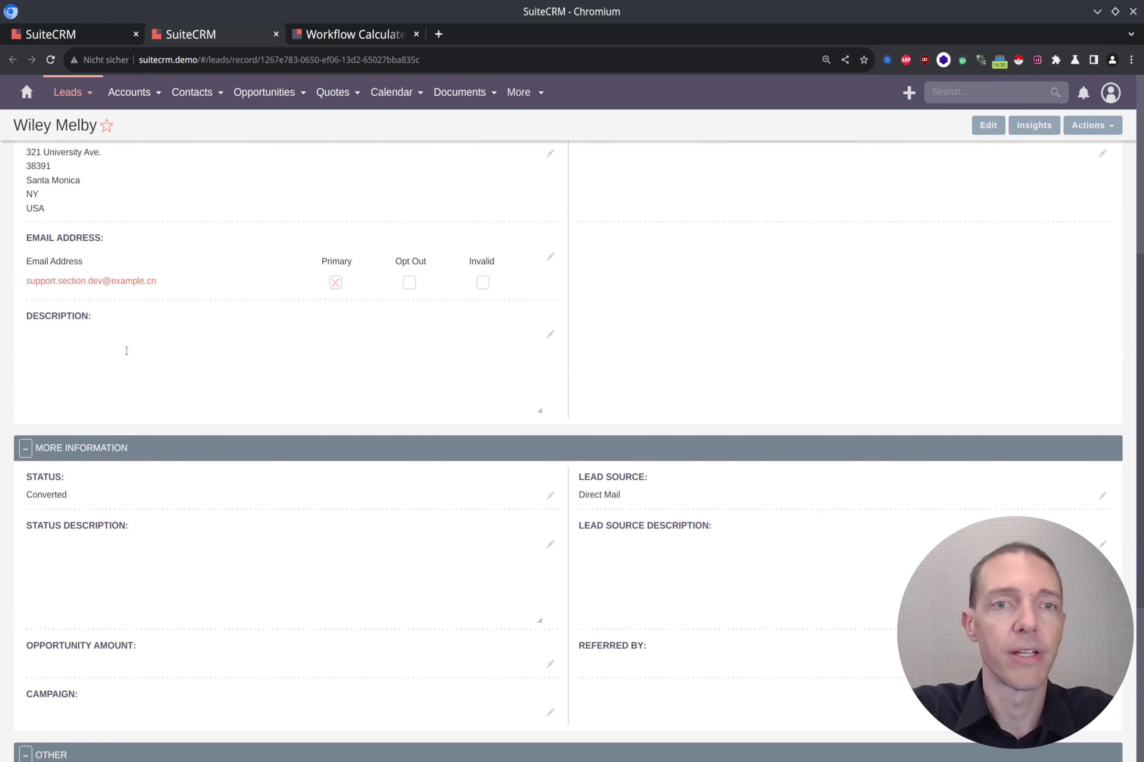
pyautogui.scroll(6, 126, 351)
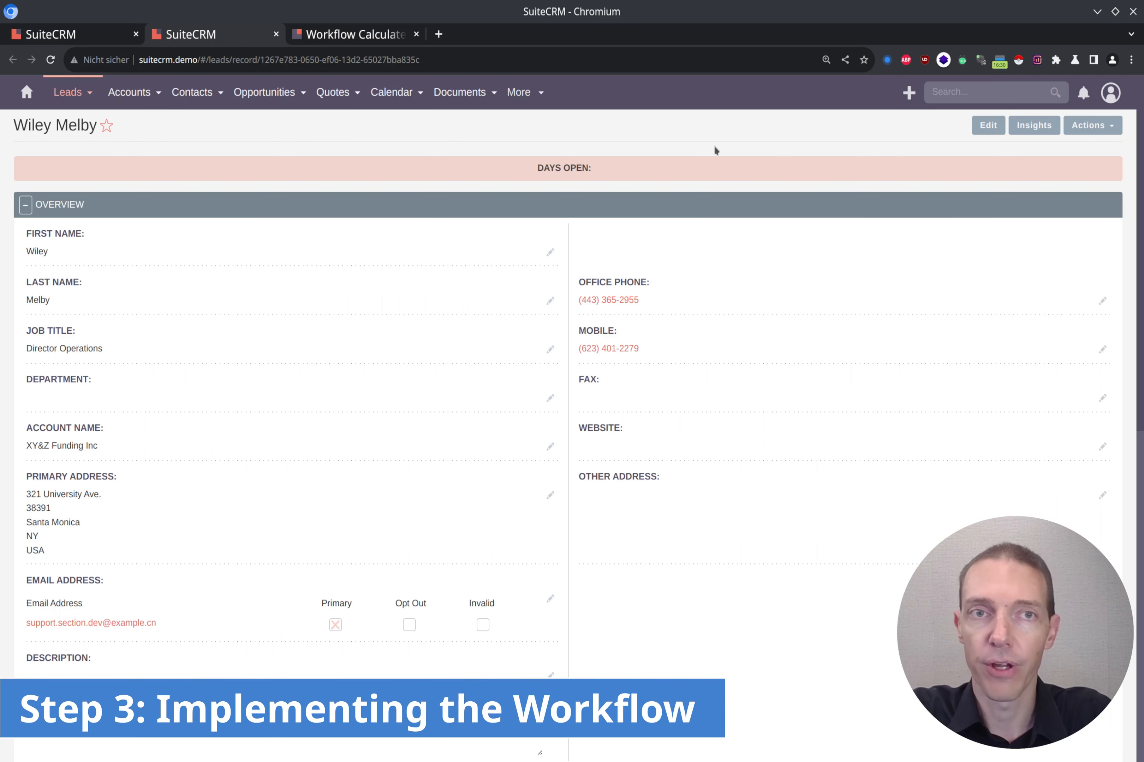
# Check the Calculated Fields docs, then open Admin's Workflow Manager in a new tab.
pyautogui.click(346, 39)
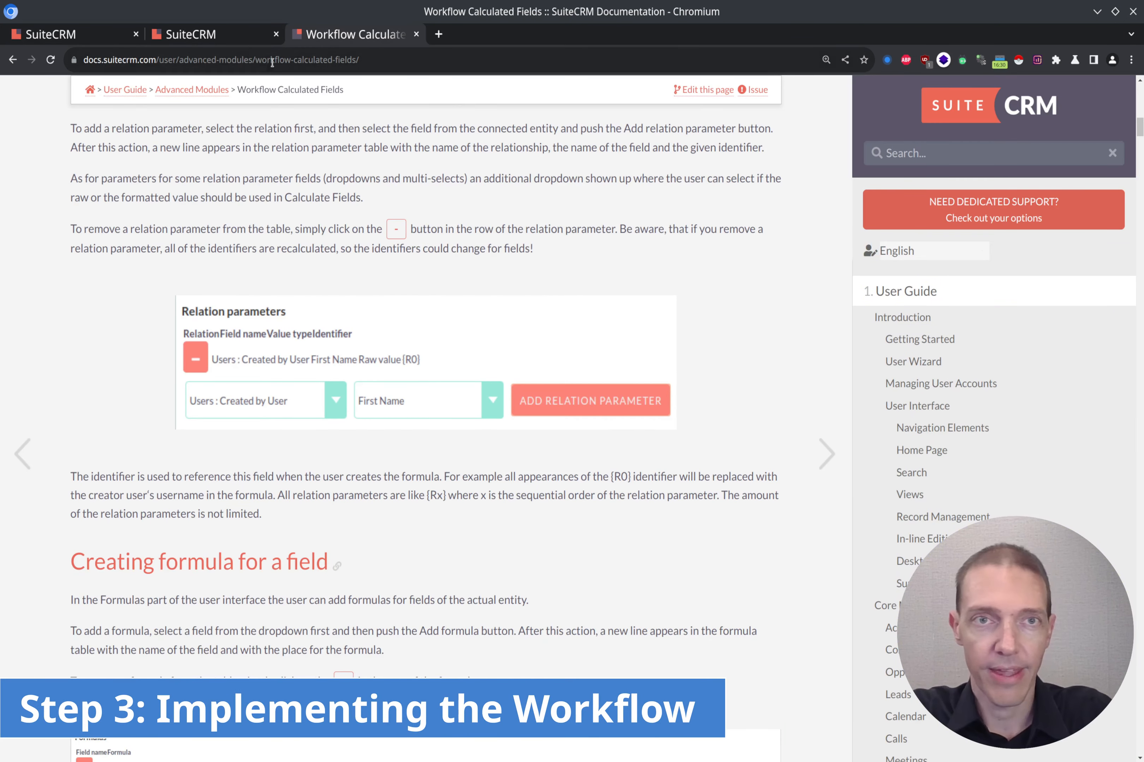
pyautogui.click(211, 34)
pyautogui.click(1112, 92)
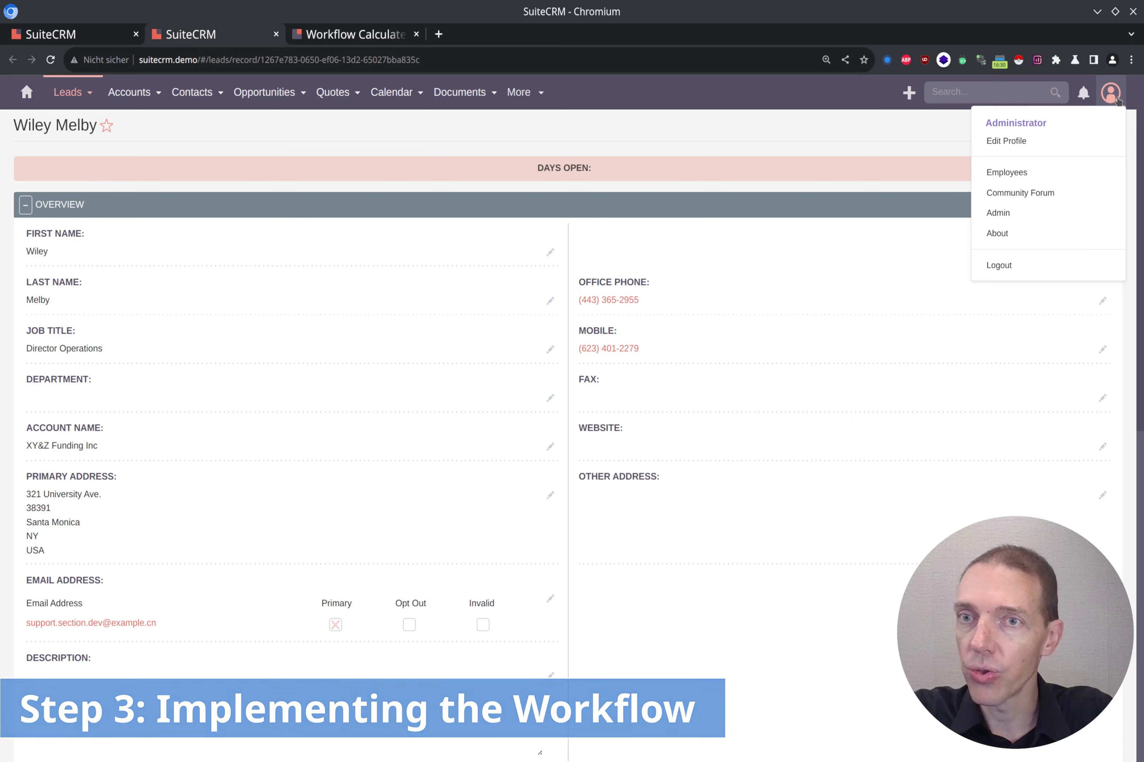
pyautogui.middleClick(998, 212)
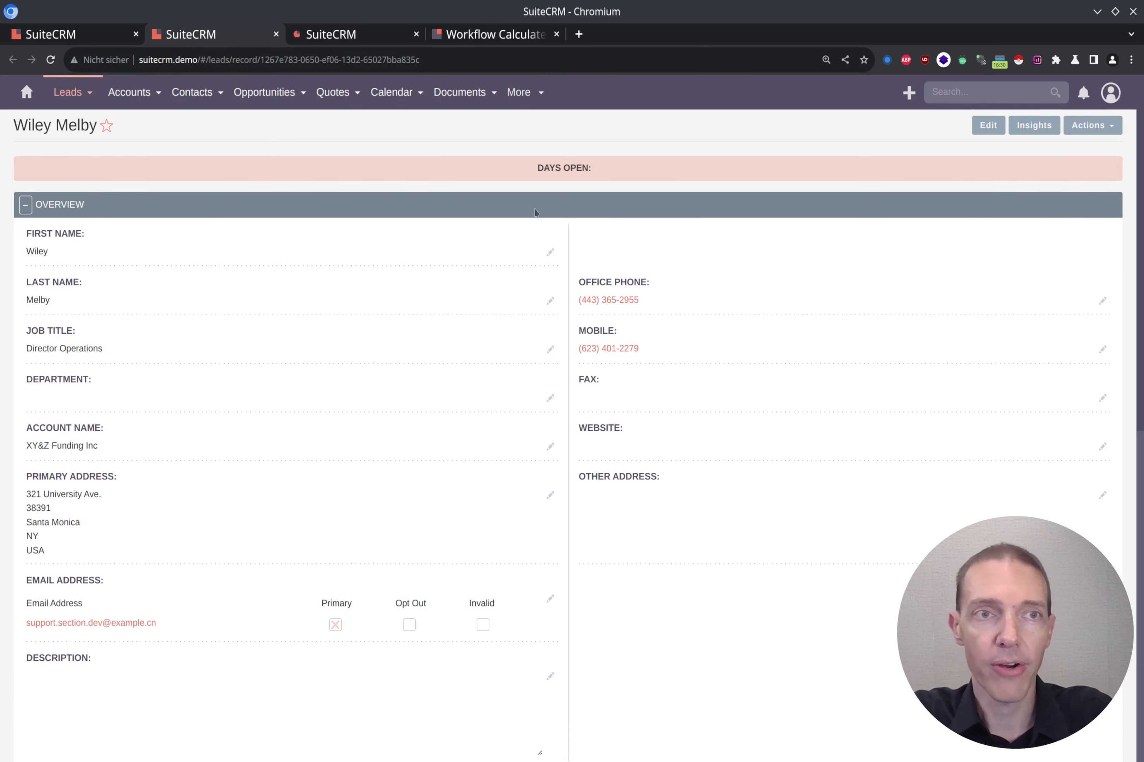
pyautogui.hotkey('ctrl', 'Tab')
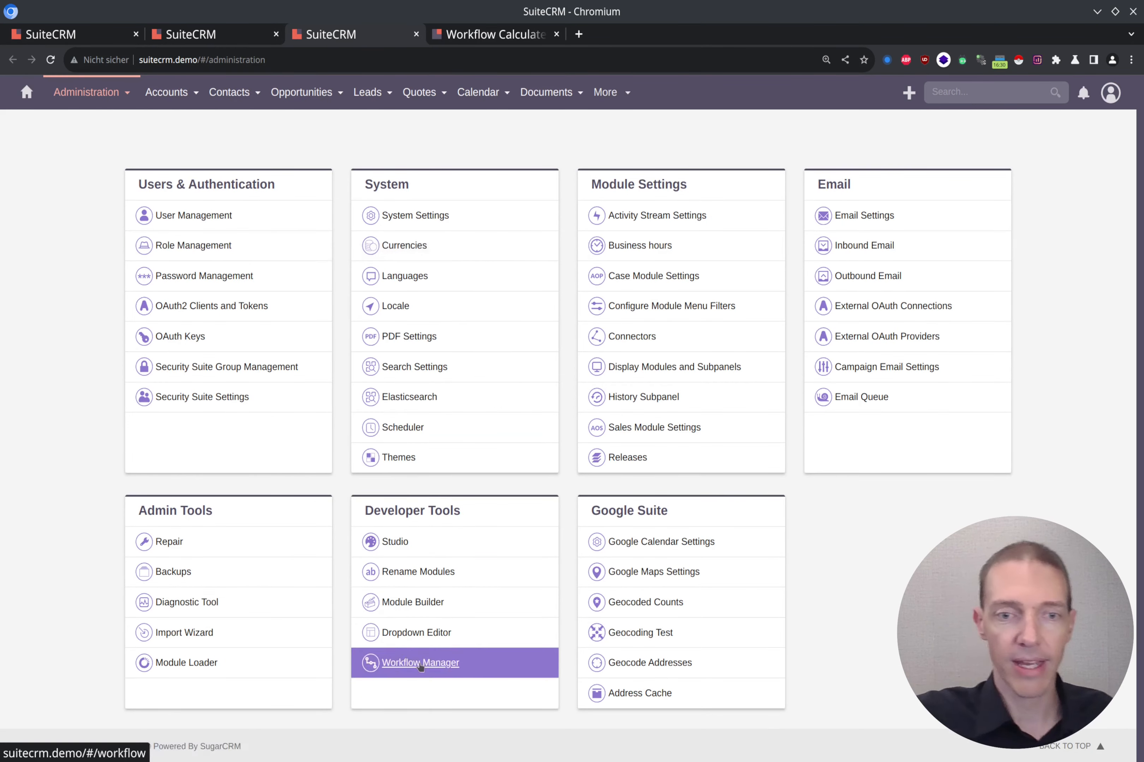
pyautogui.click(403, 673)
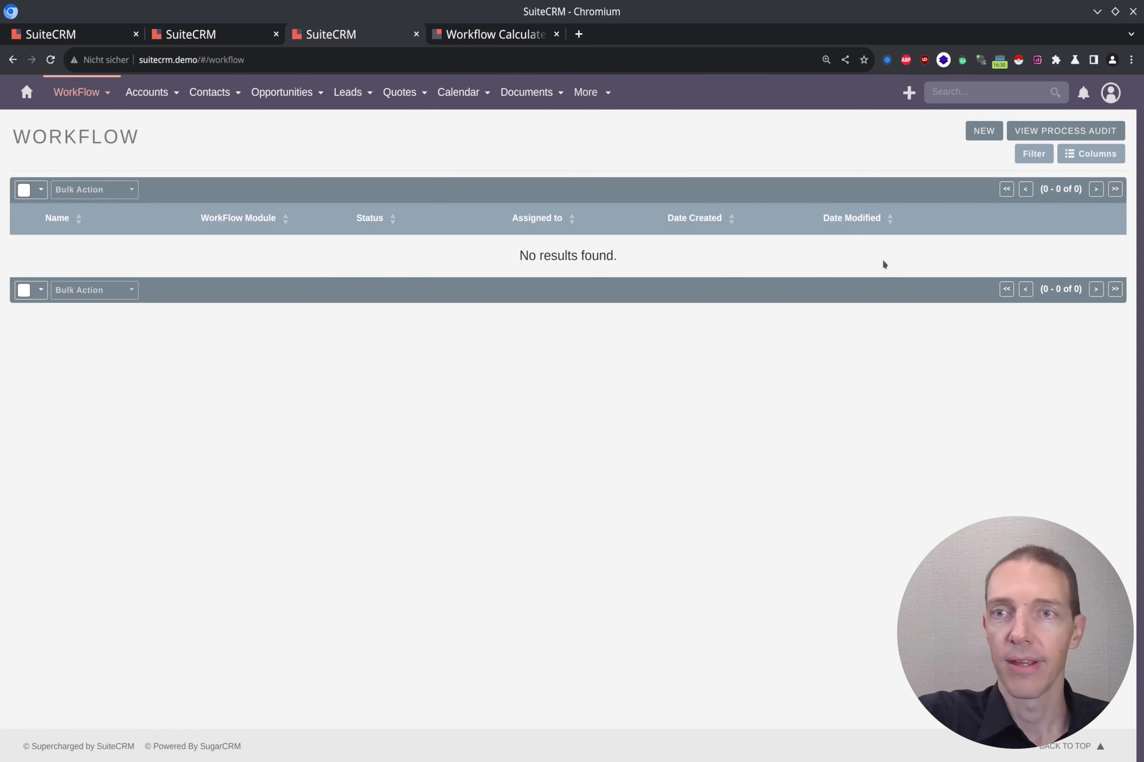
# Start a new workflow named 'create txt sentence from new lead'.
pyautogui.click(985, 131)
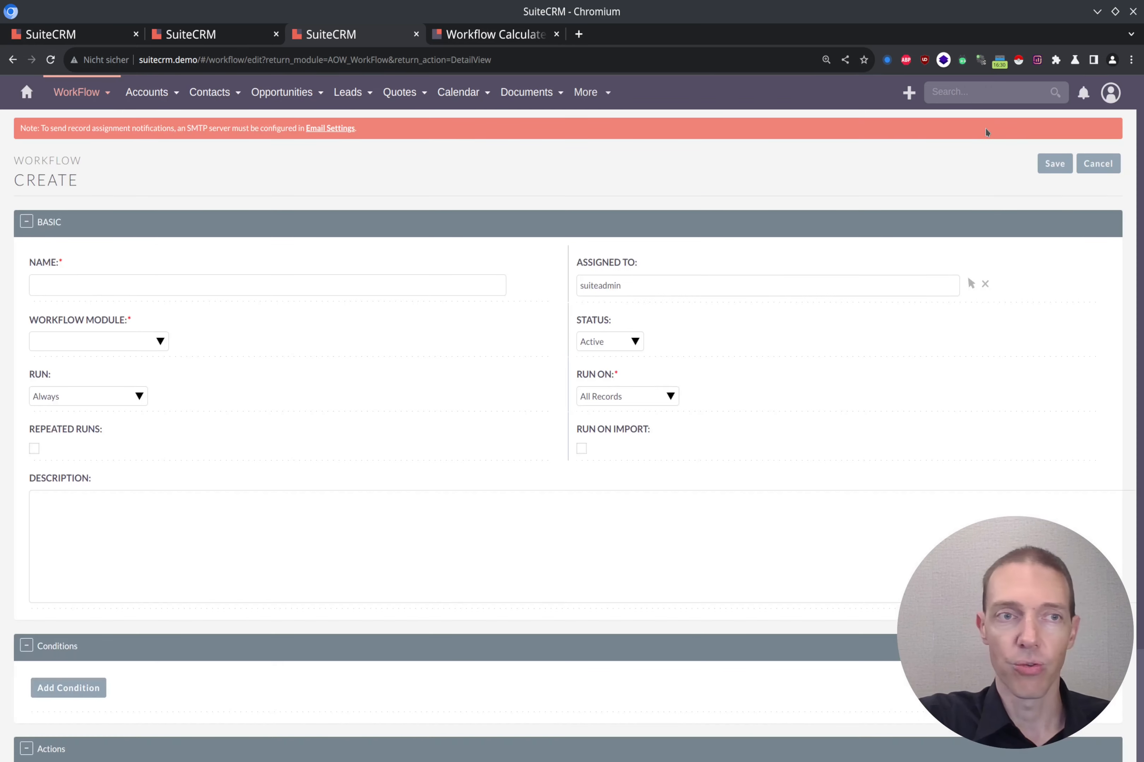
pyautogui.click(330, 280)
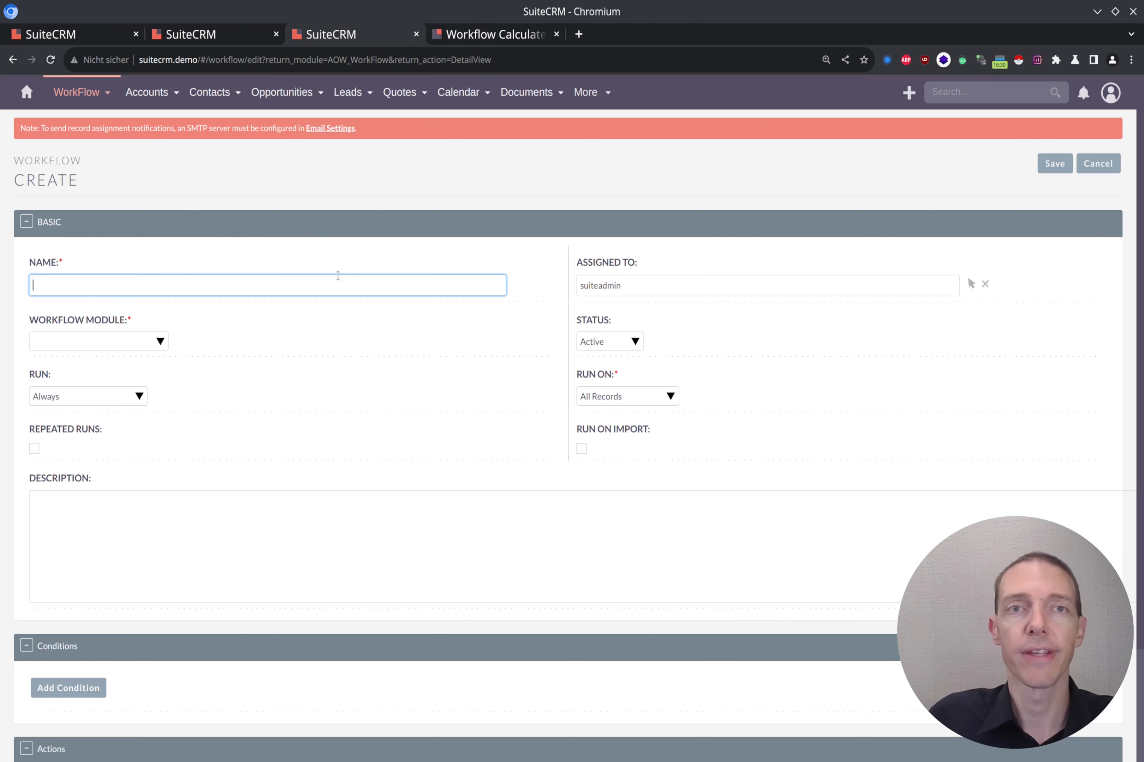
pyautogui.write('create')
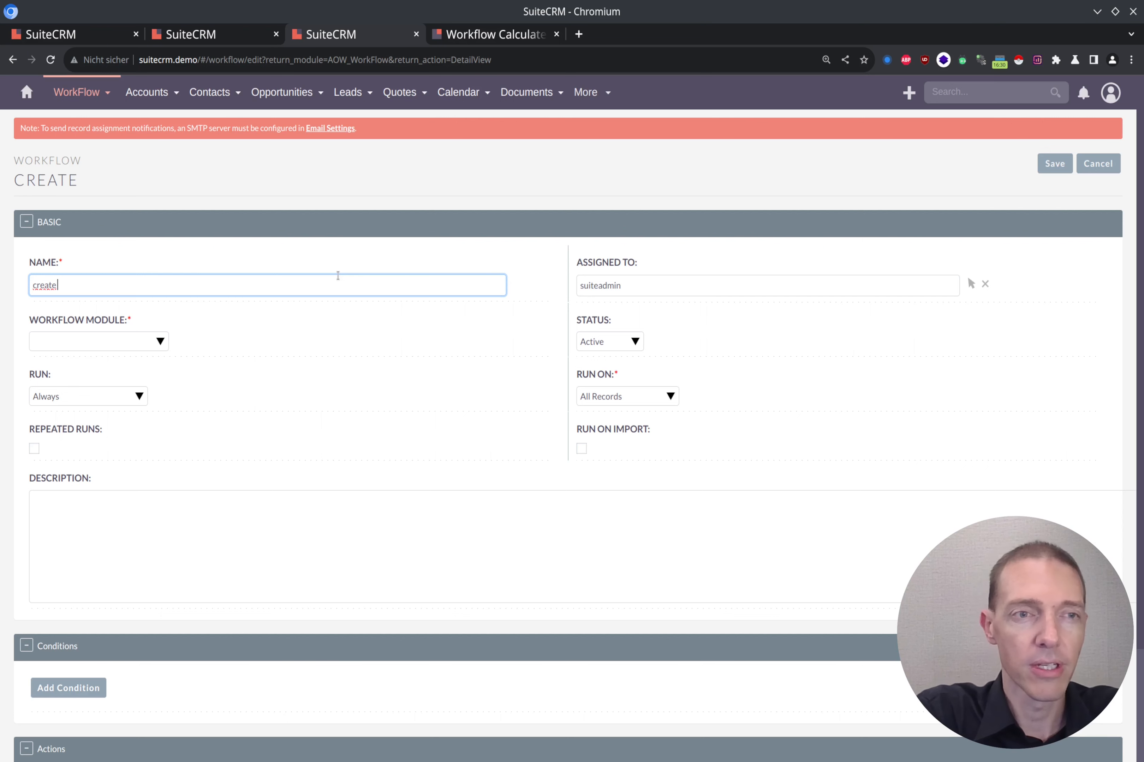
pyautogui.write(' txt sentence')
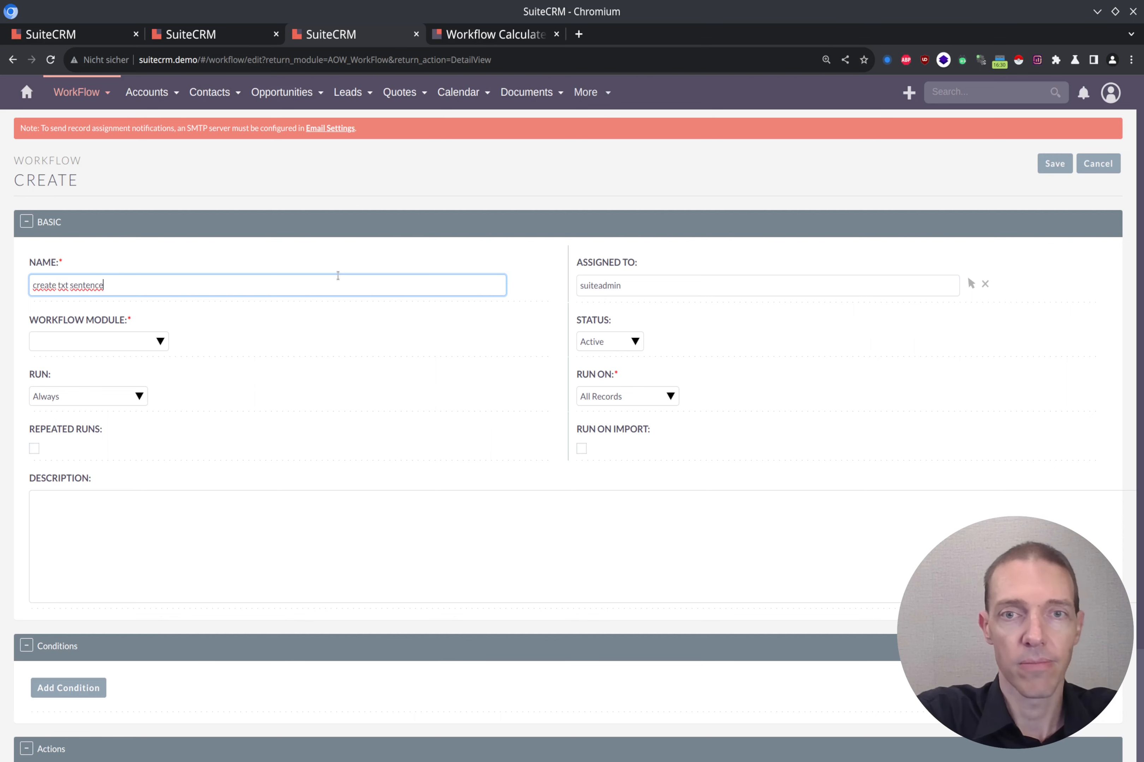
pyautogui.write(' from')
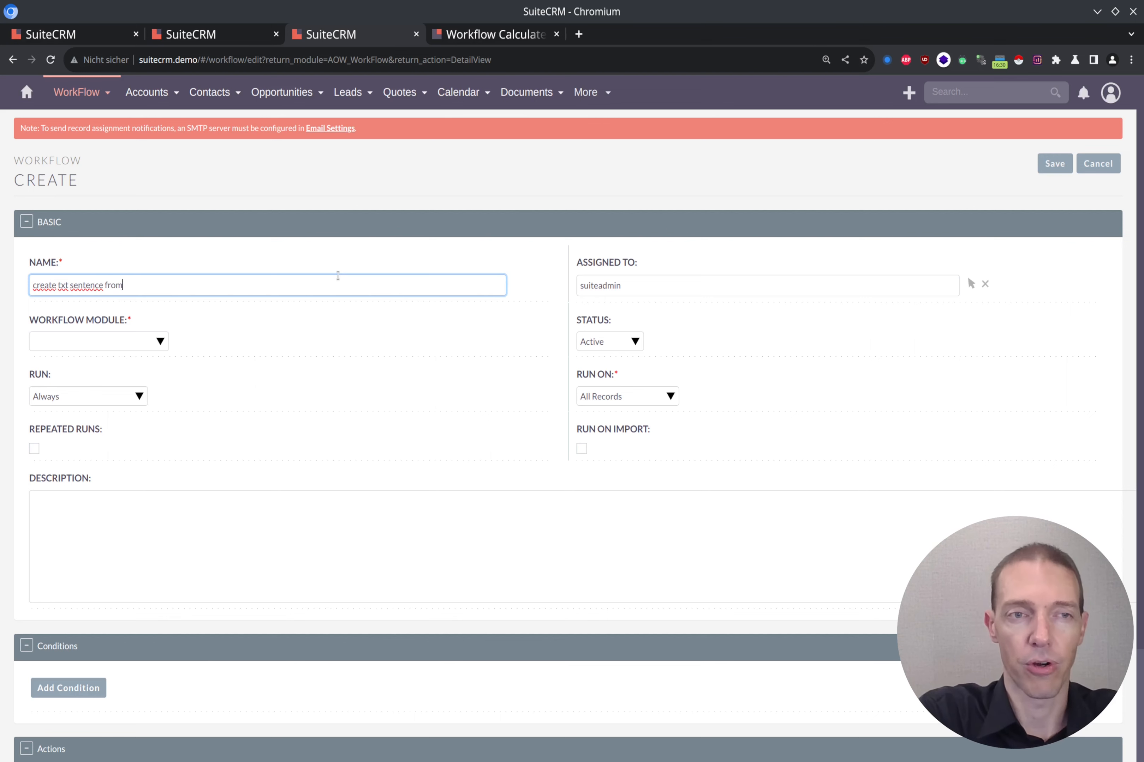
pyautogui.write(' new lead')
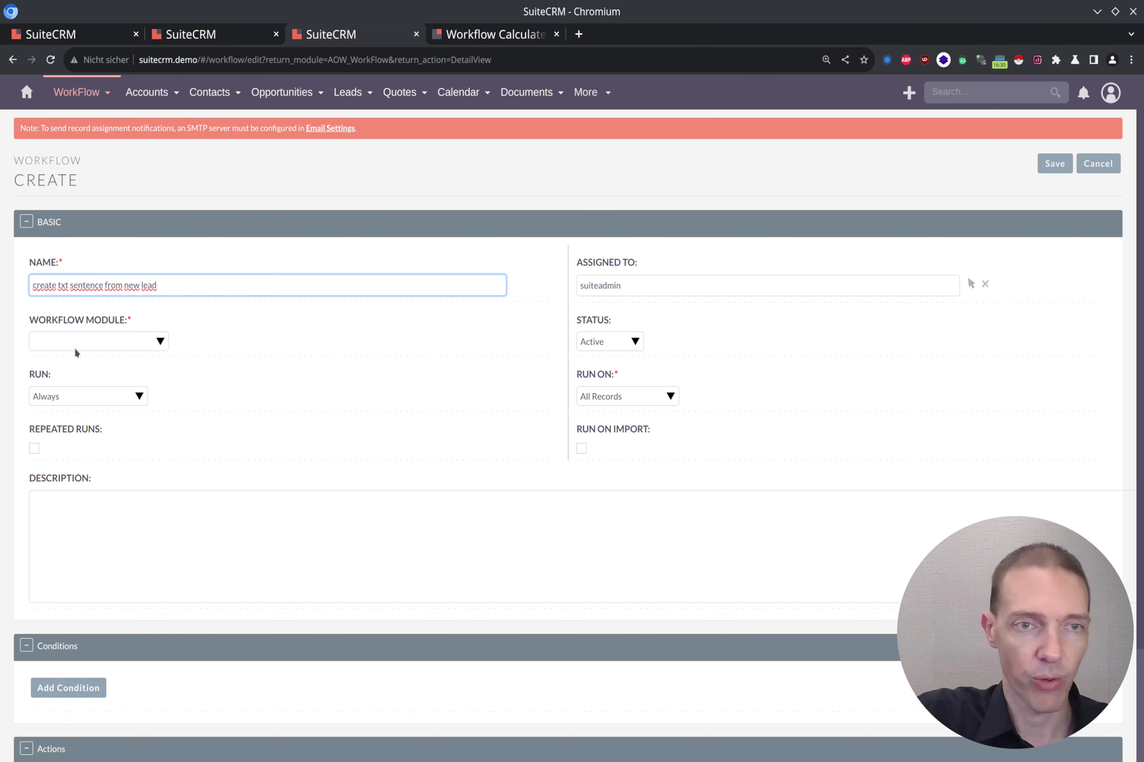
# Set the workflow to the Leads module, Active status, Only On Save and New Records.
pyautogui.click(95, 349)
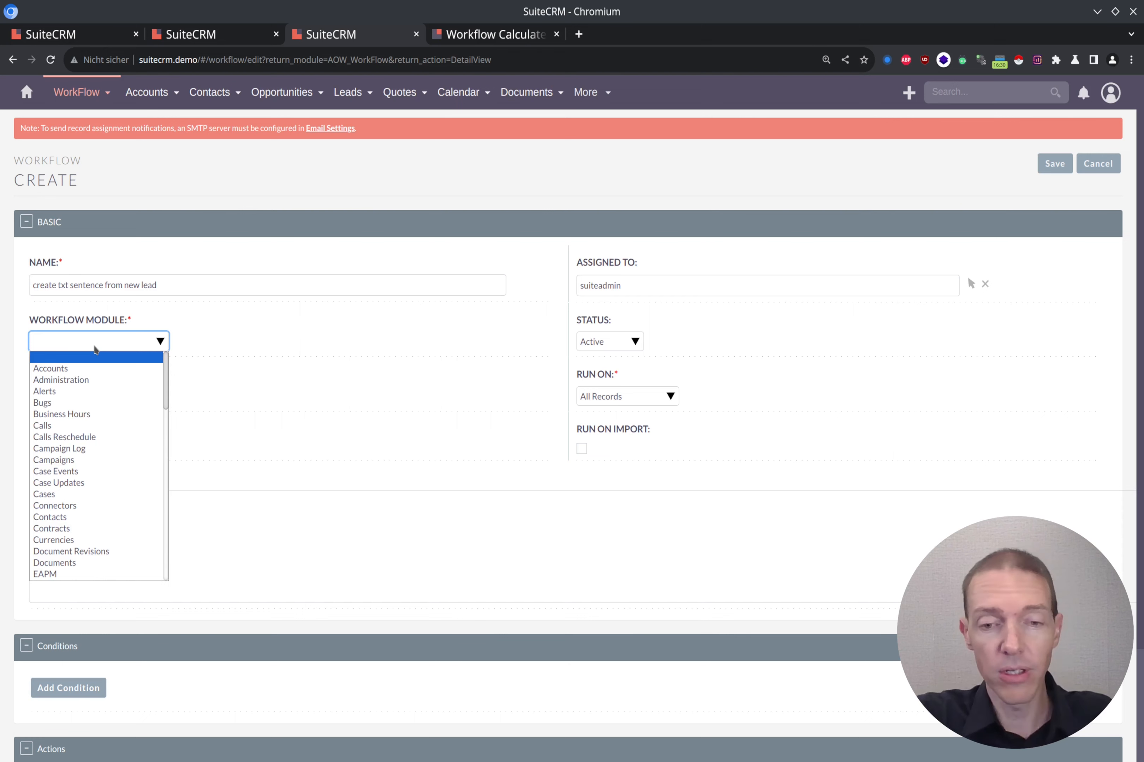
pyautogui.press('l')
pyautogui.press('Return')
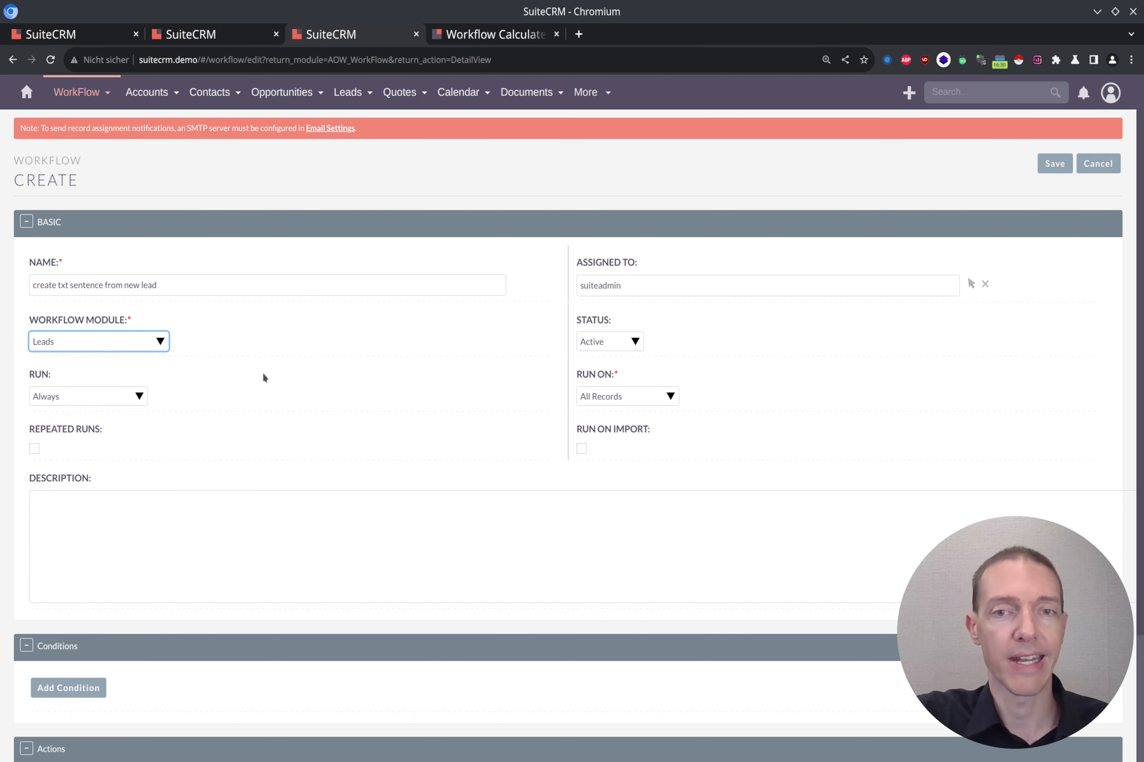
pyautogui.click(617, 343)
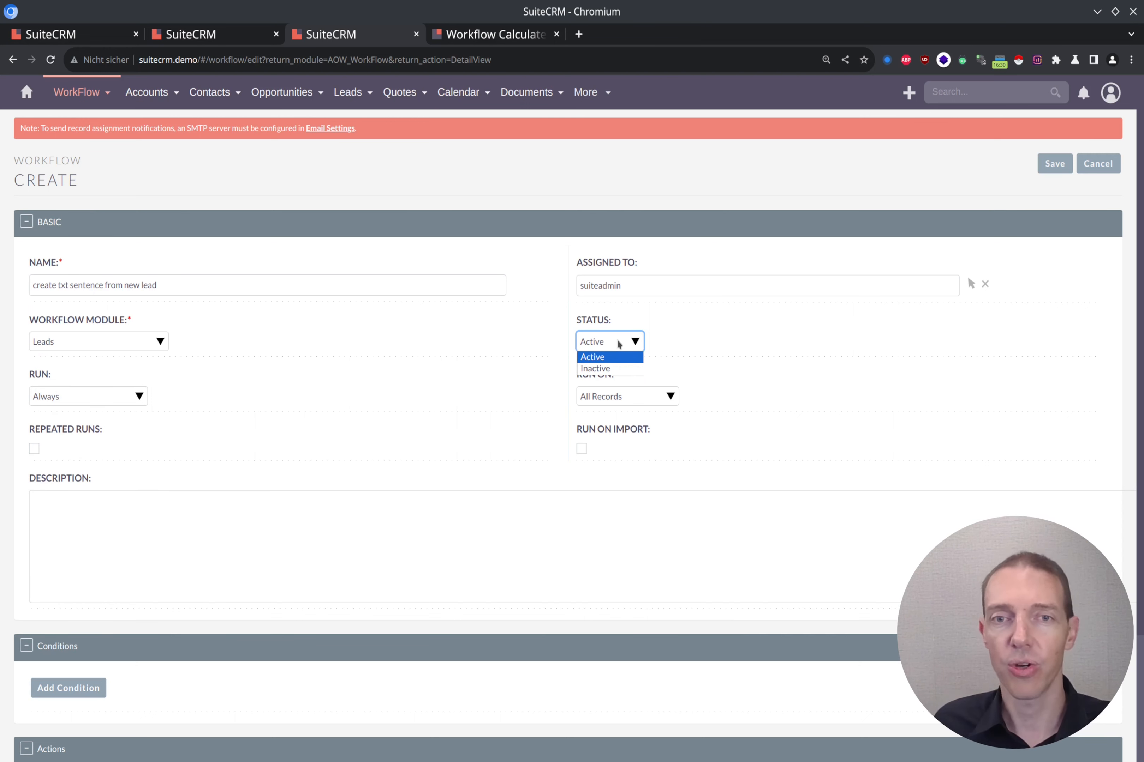
pyautogui.click(620, 344)
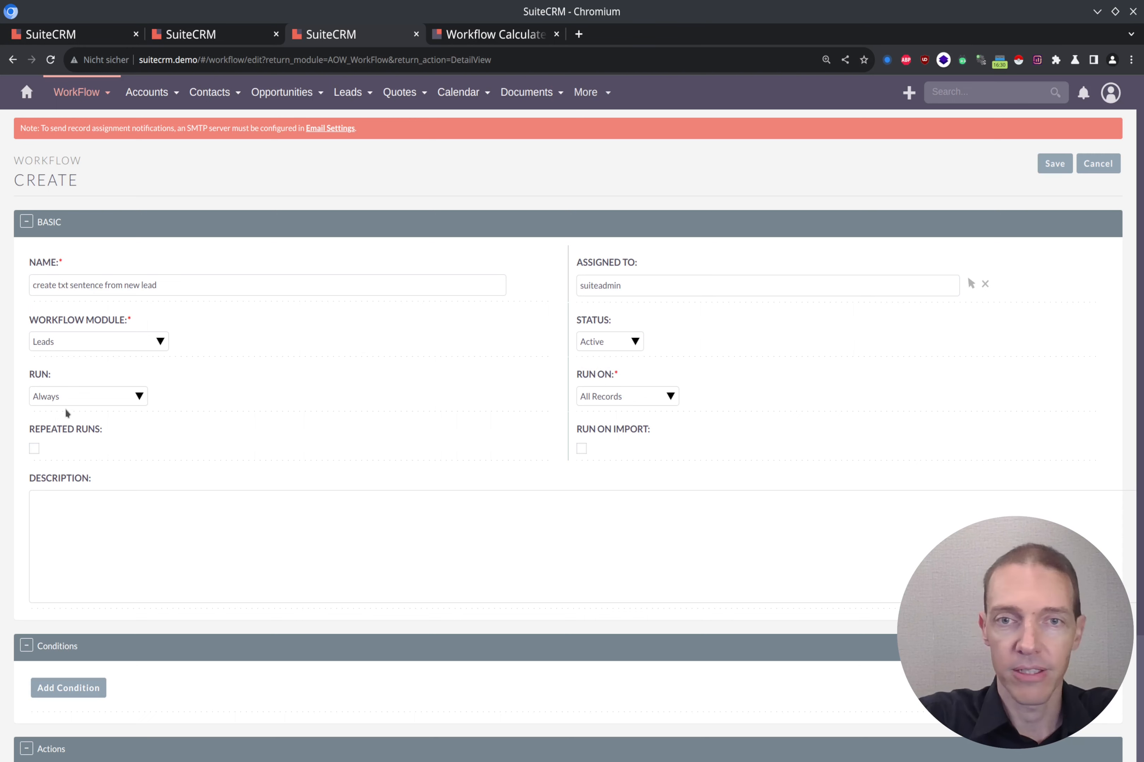
pyautogui.click(114, 402)
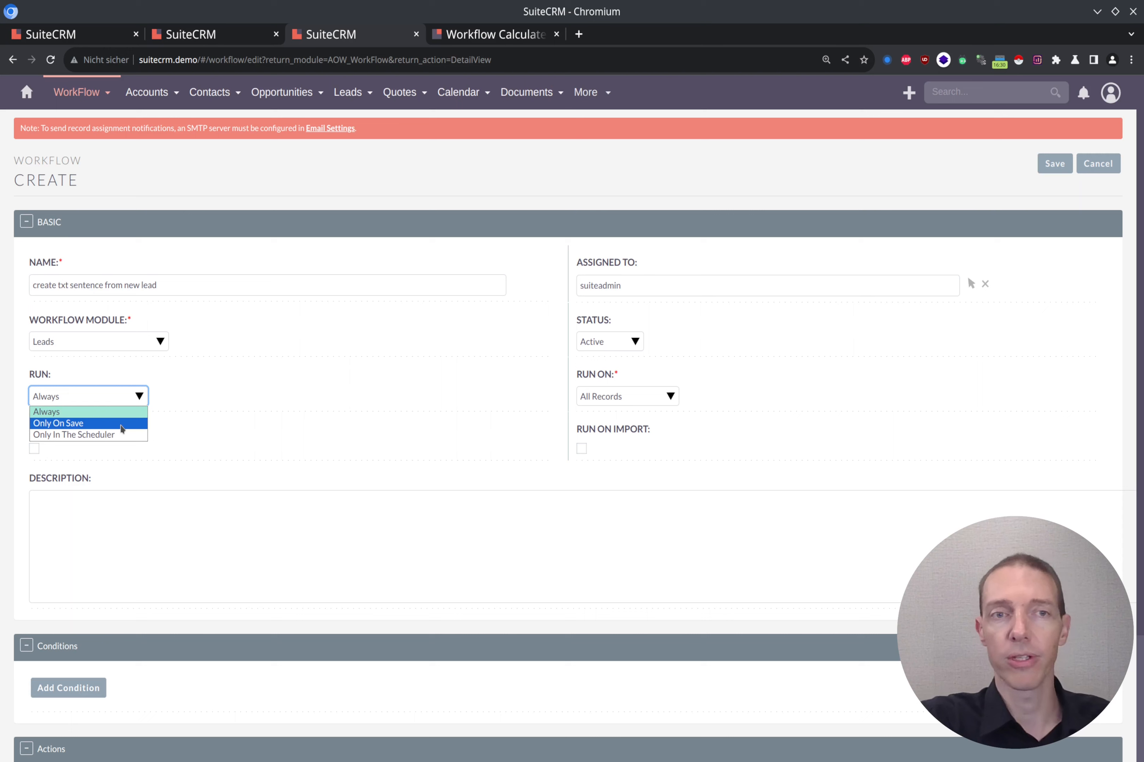
pyautogui.click(121, 426)
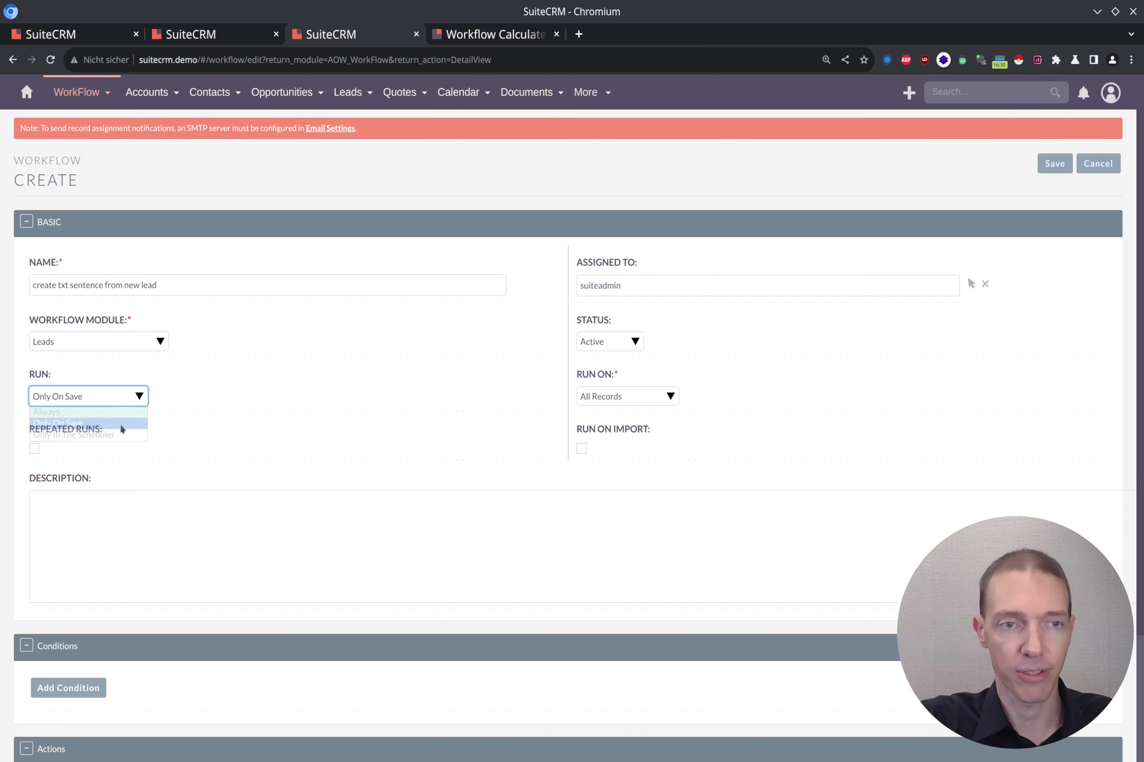
pyautogui.click(642, 401)
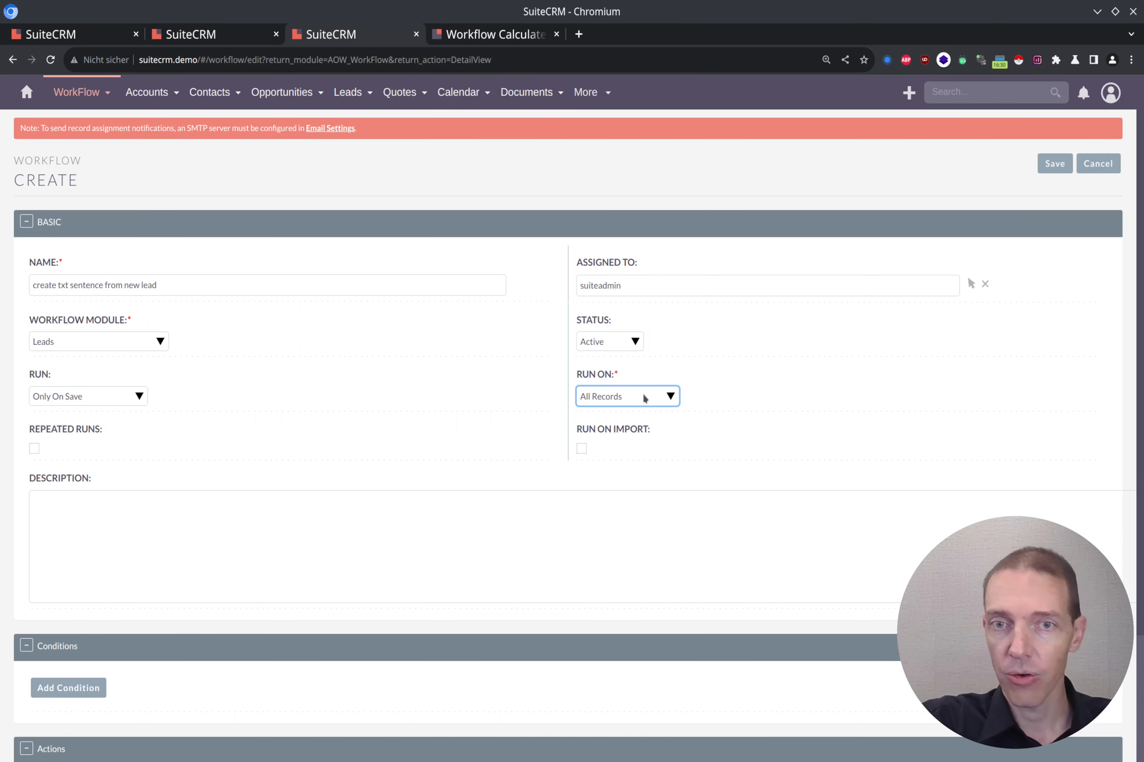
pyautogui.click(644, 398)
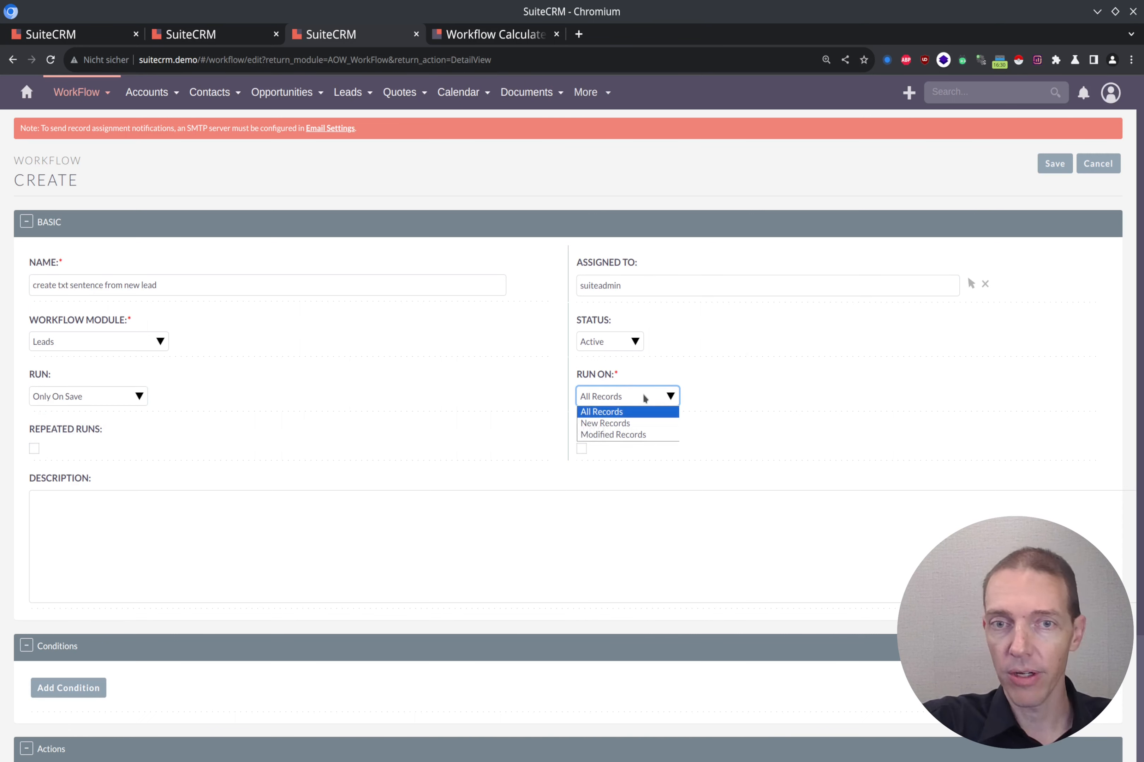
pyautogui.click(639, 424)
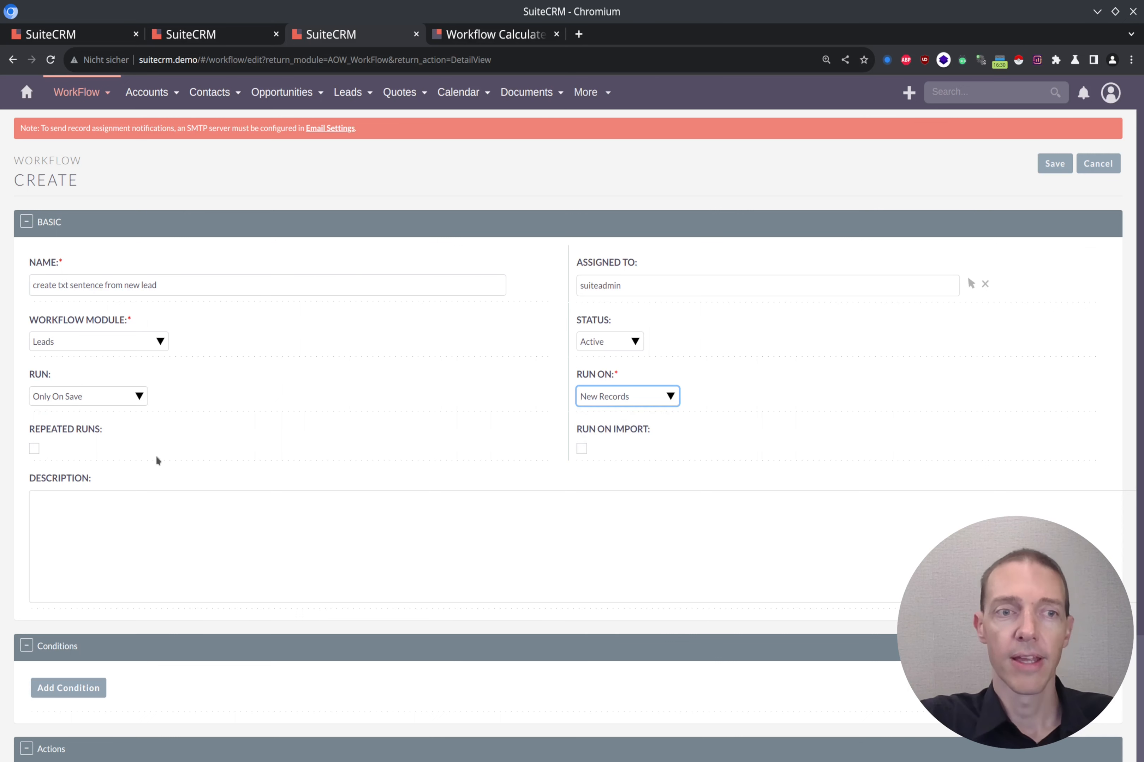
pyautogui.click(606, 403)
pyautogui.click(610, 395)
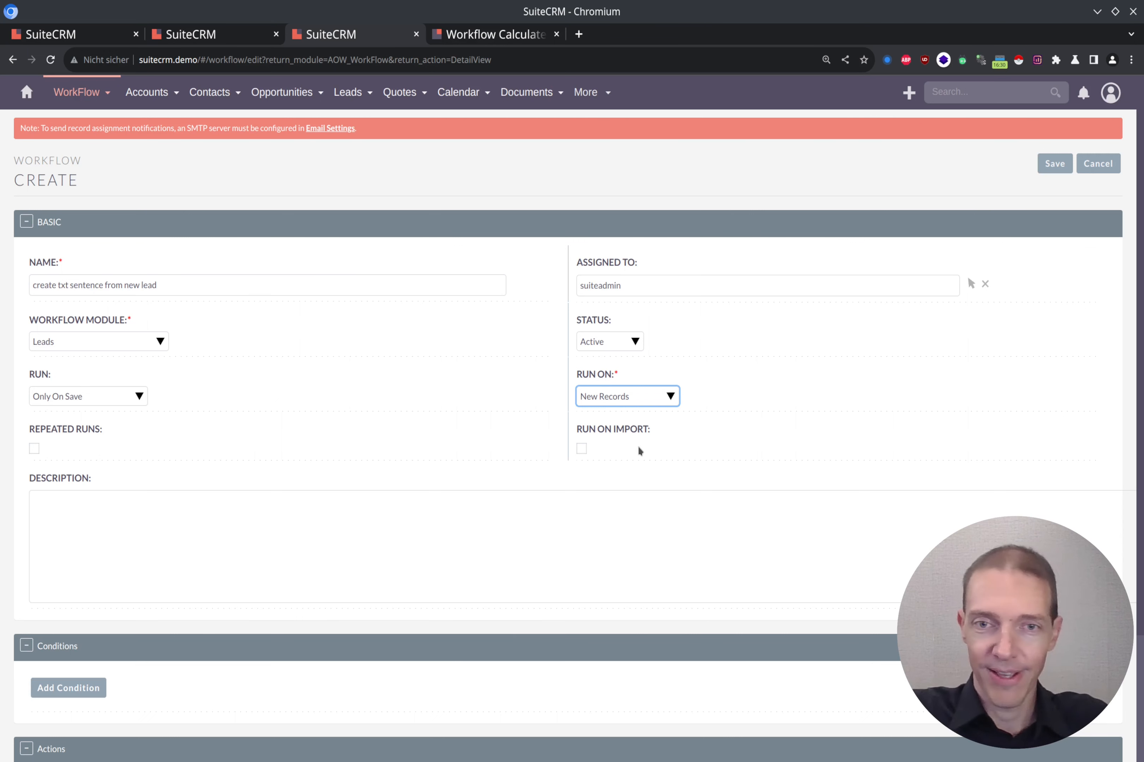
pyautogui.click(496, 450)
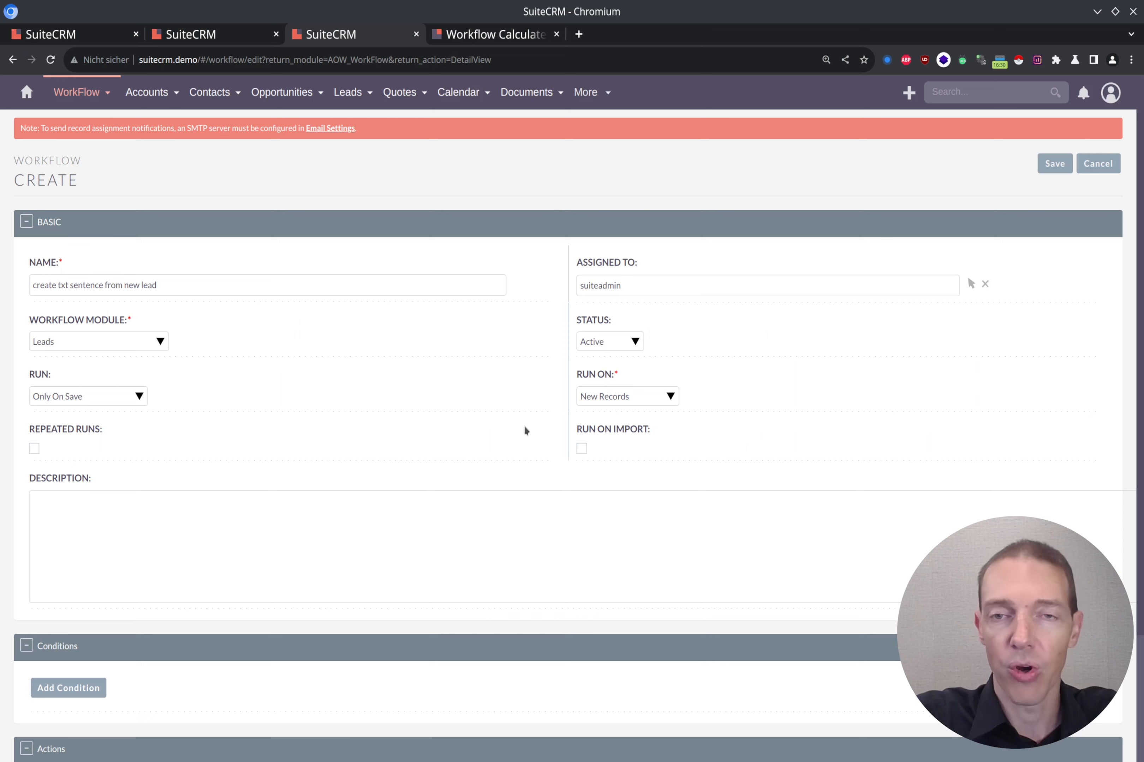
pyautogui.scroll(-3, 525, 430)
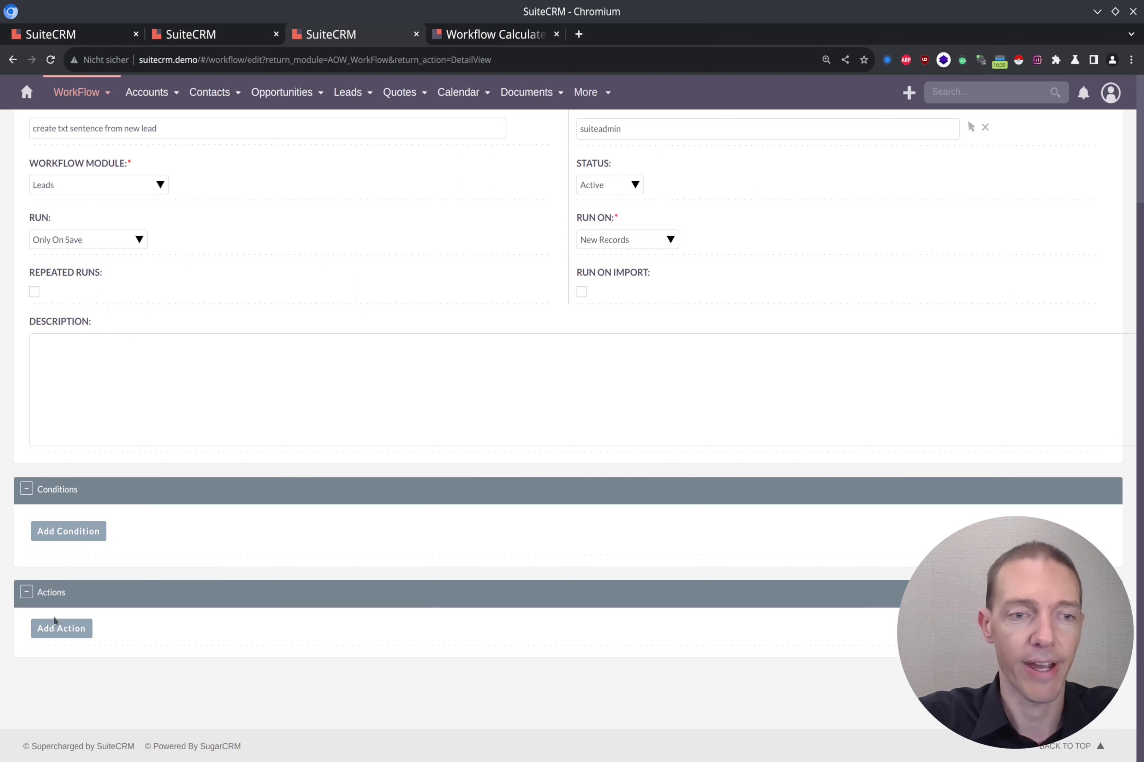
# Add a Calculate Fields action named 'calculate sentence'.
pyautogui.click(58, 628)
pyautogui.scroll(-2, 208, 590)
pyautogui.click(180, 573)
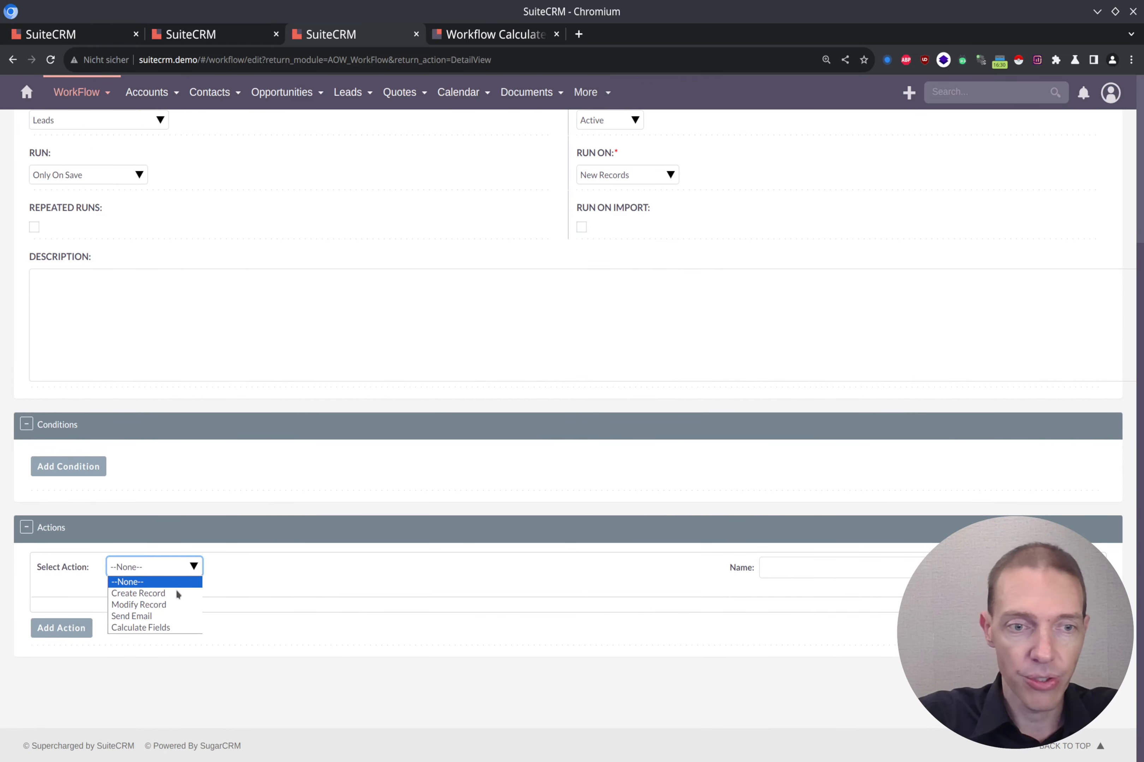
pyautogui.click(186, 627)
pyautogui.scroll(-3, 335, 511)
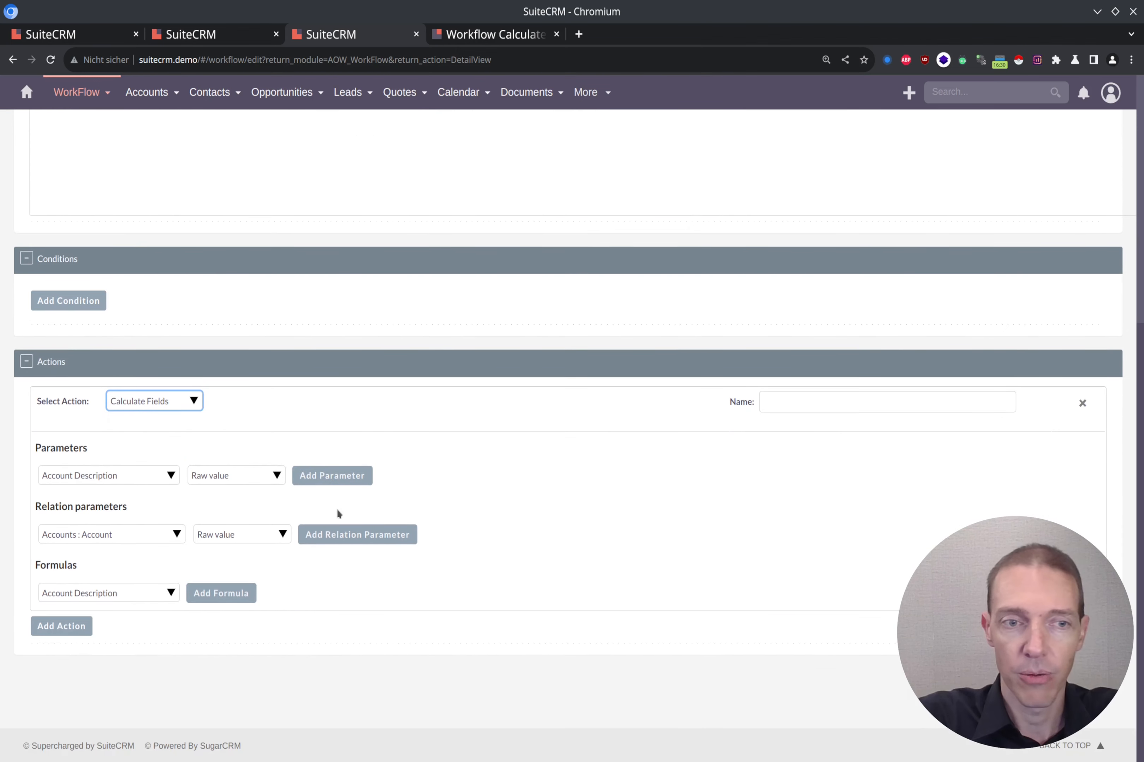
pyautogui.click(788, 402)
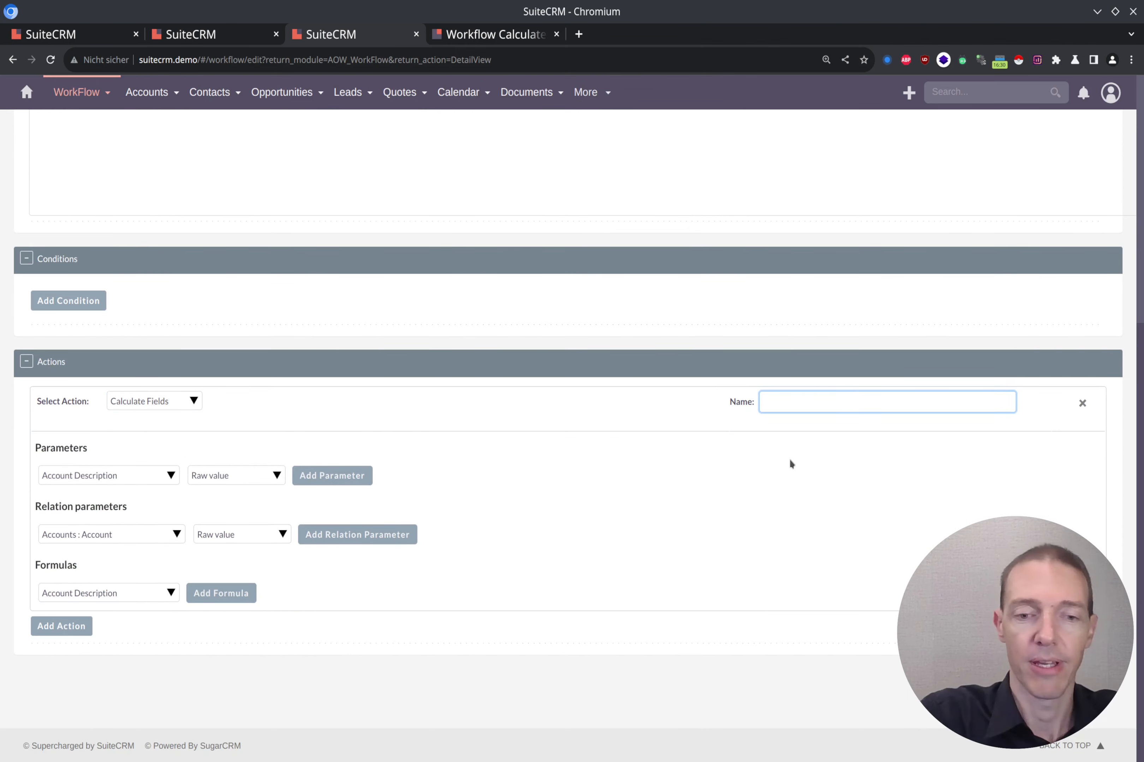
pyautogui.write('cacl')
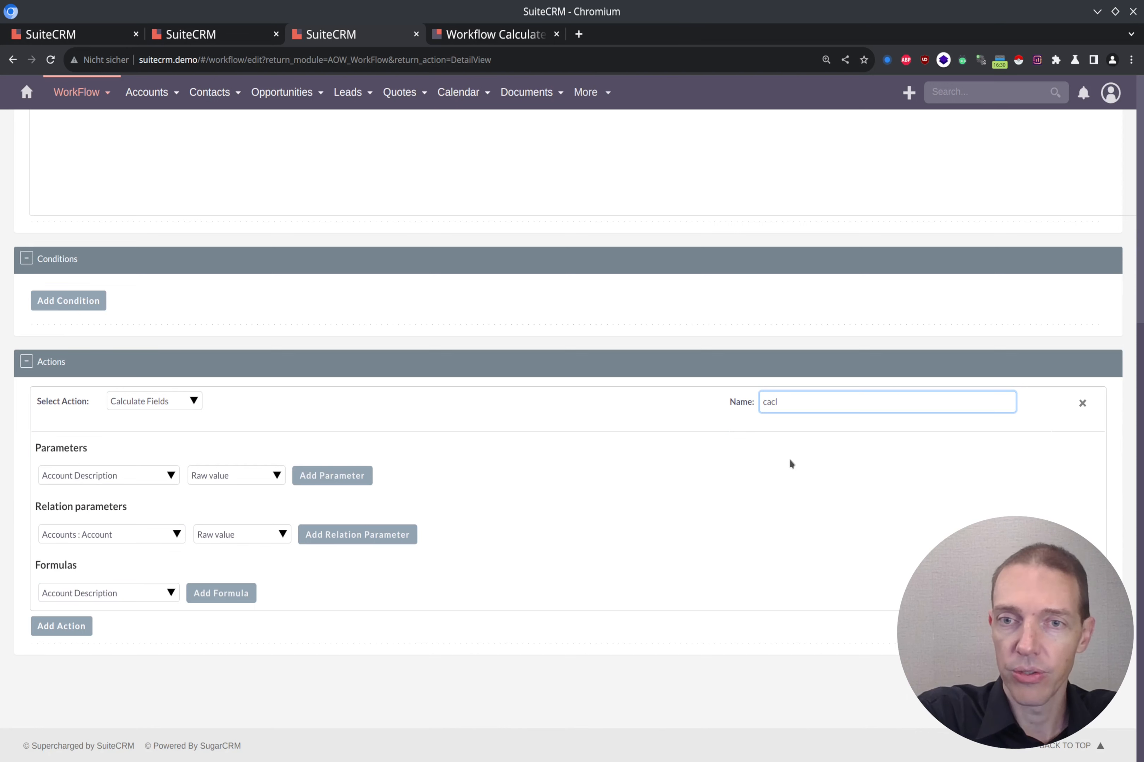
pyautogui.write('c')
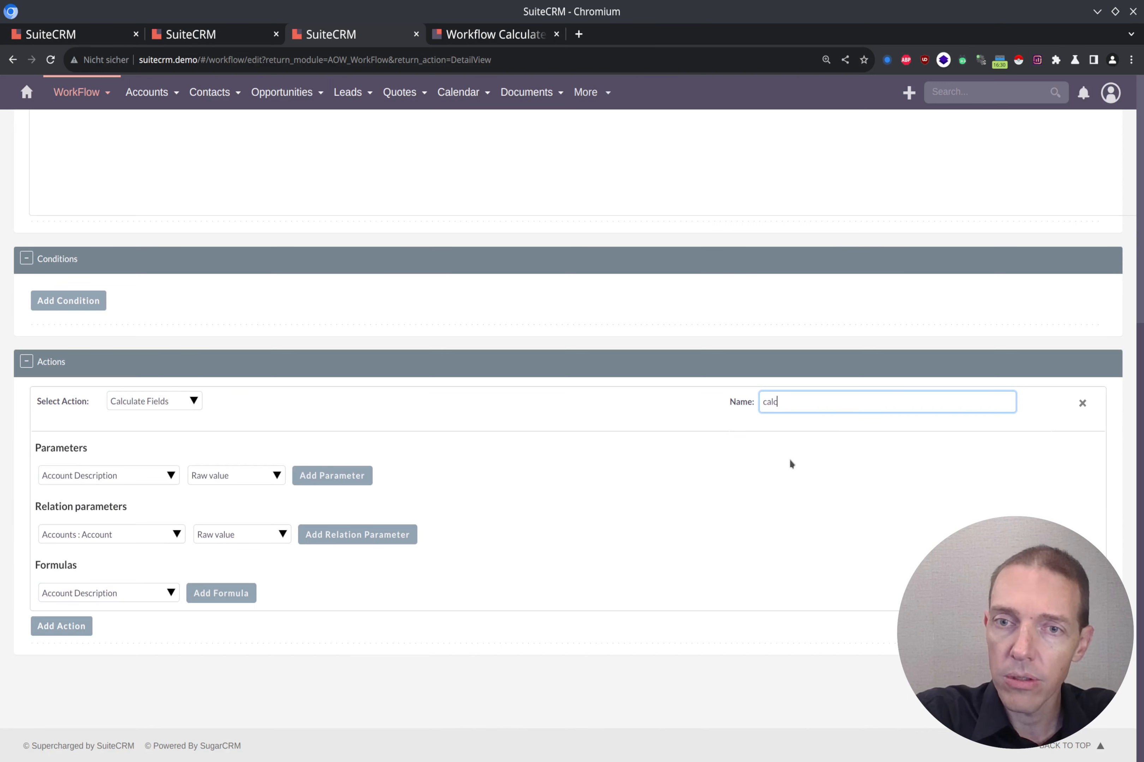
pyautogui.write('ulate sentence')
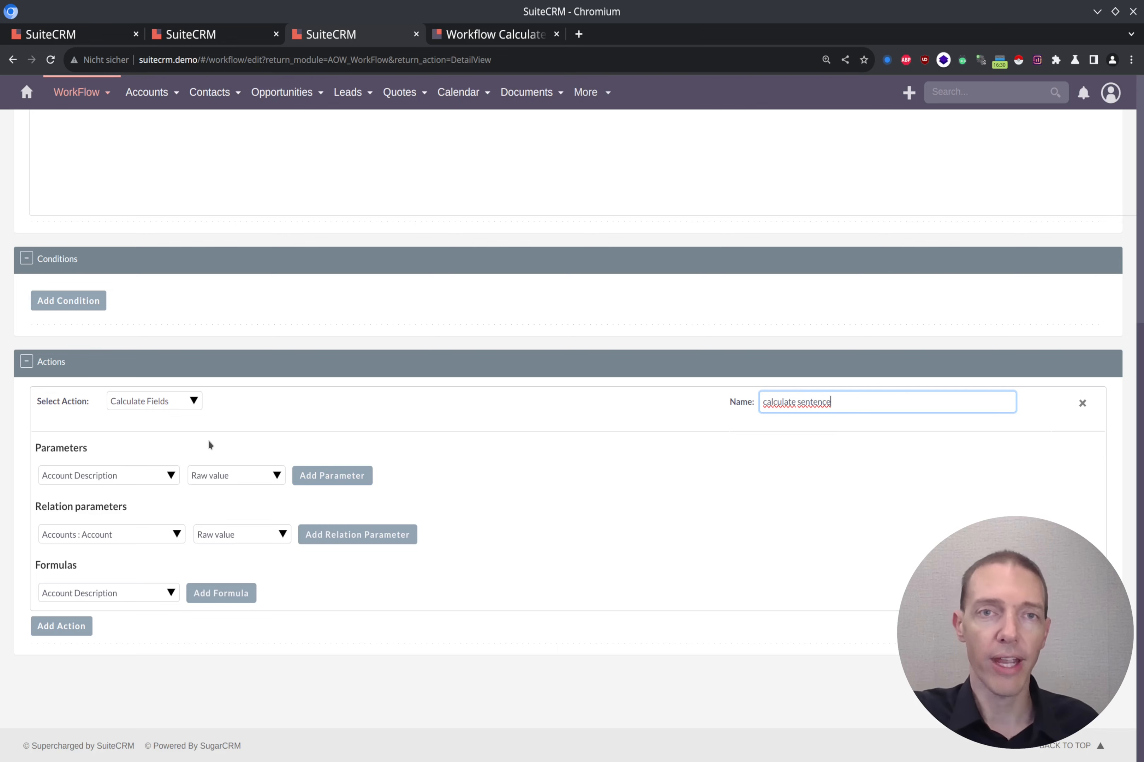
# Choose First Name as the action's parameter field.
pyautogui.click(170, 477)
pyautogui.write('fi')
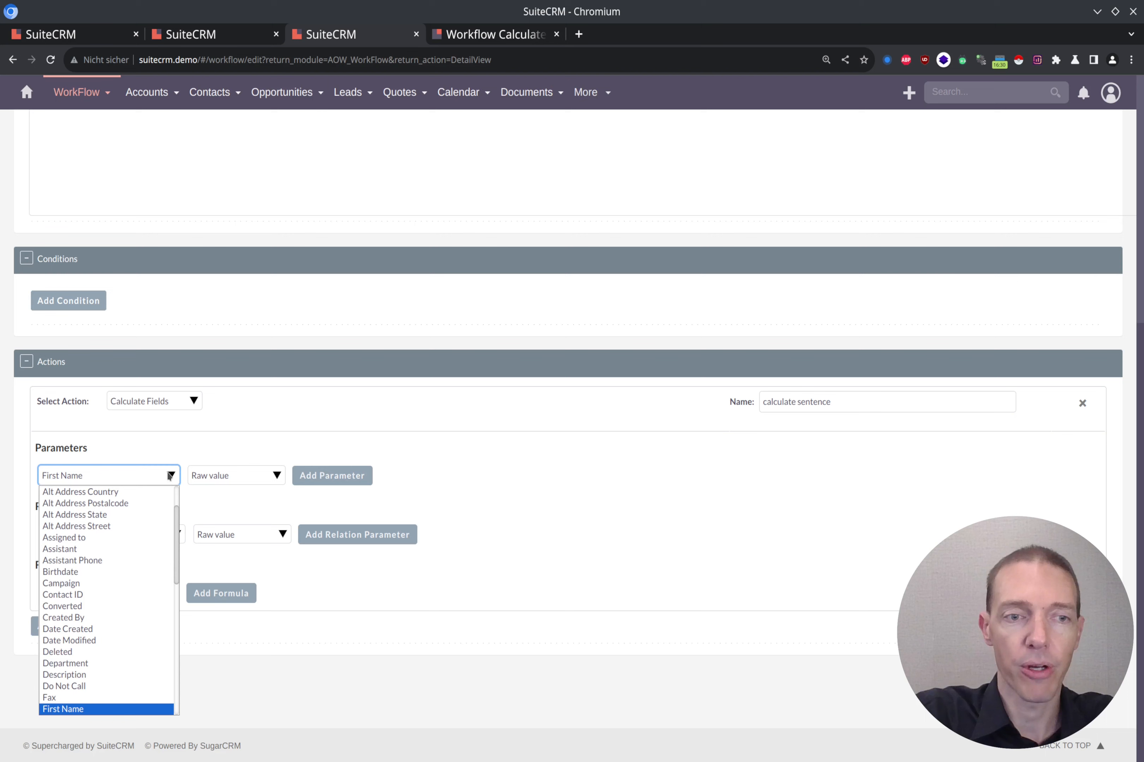
pyautogui.press('Return')
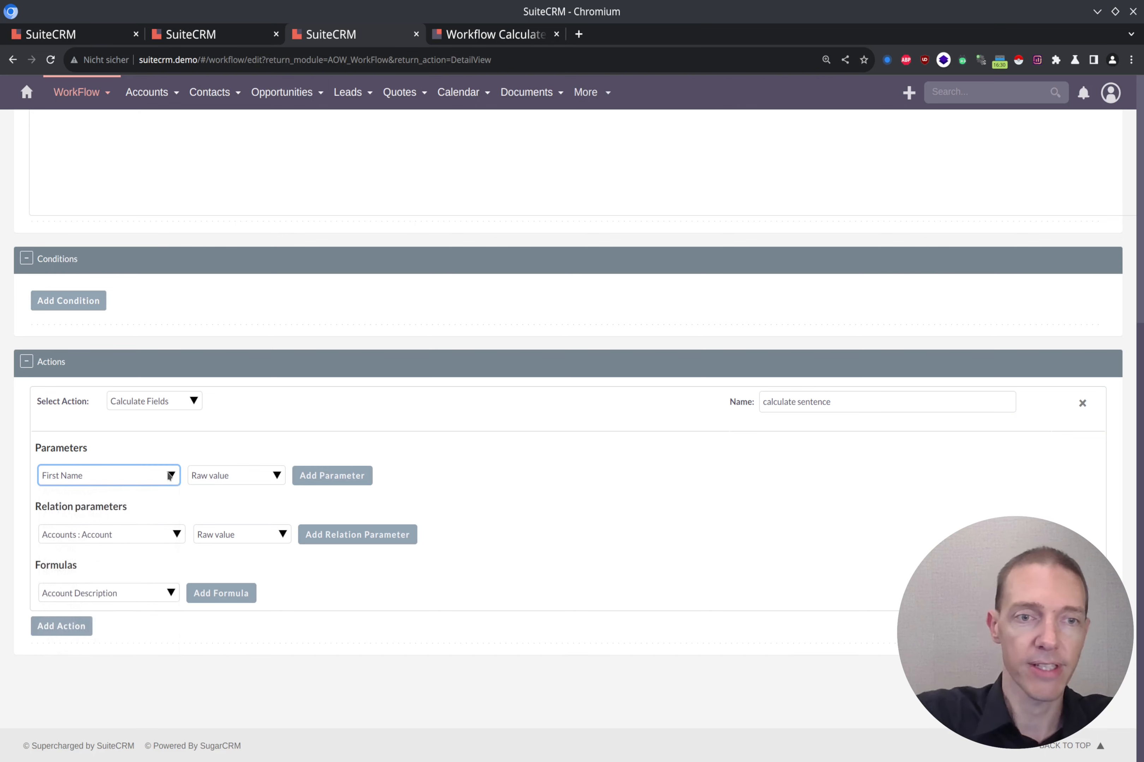
# Add First Name as {P0} and Last Name as {P1}.
pyautogui.click(362, 481)
pyautogui.click(86, 516)
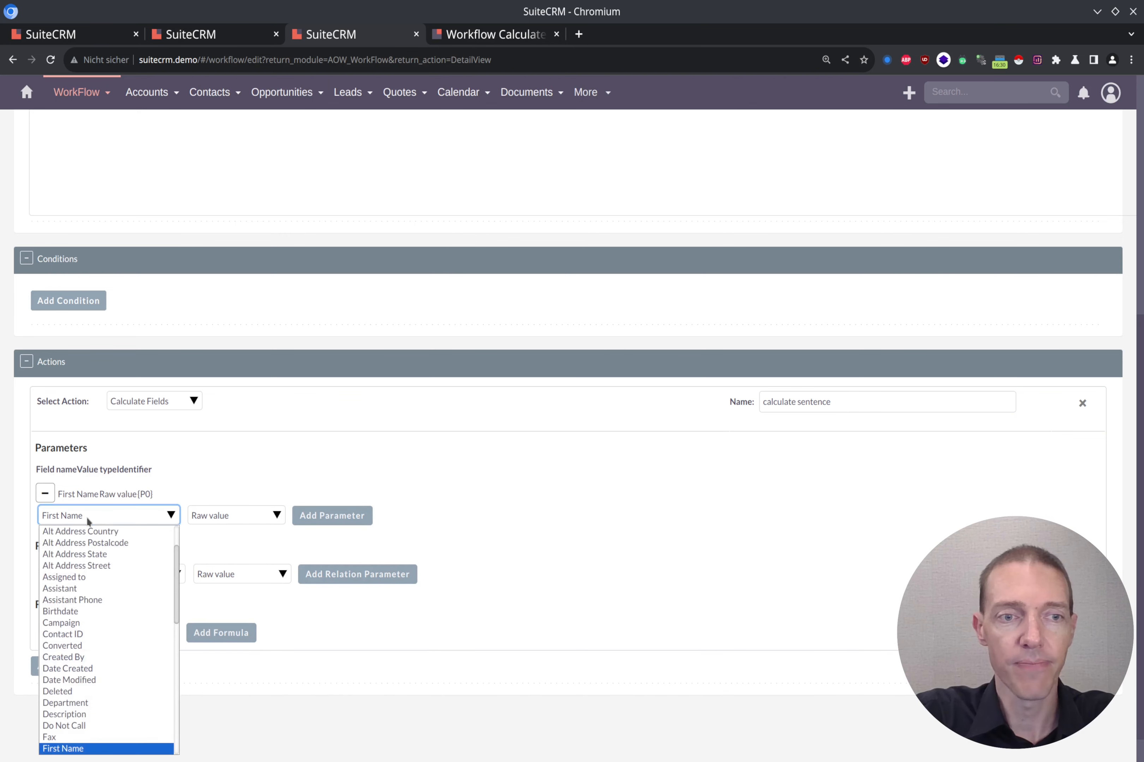
pyautogui.write('l')
pyautogui.press('Return')
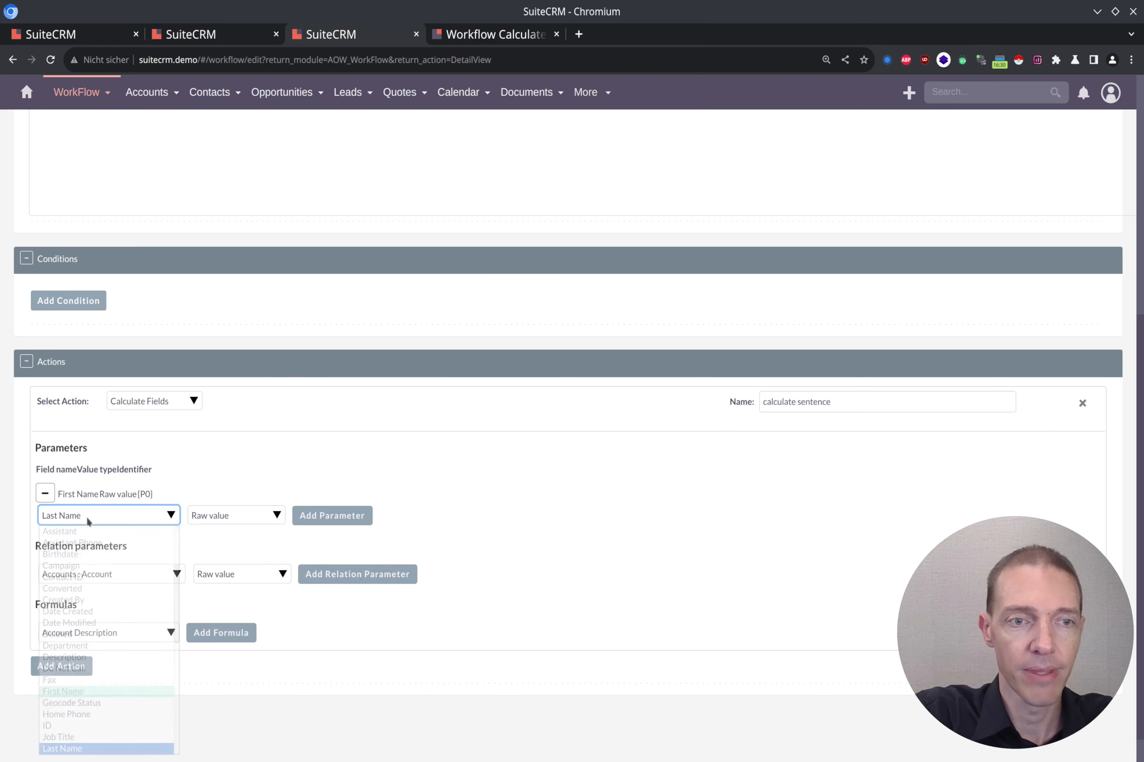
pyautogui.click(358, 516)
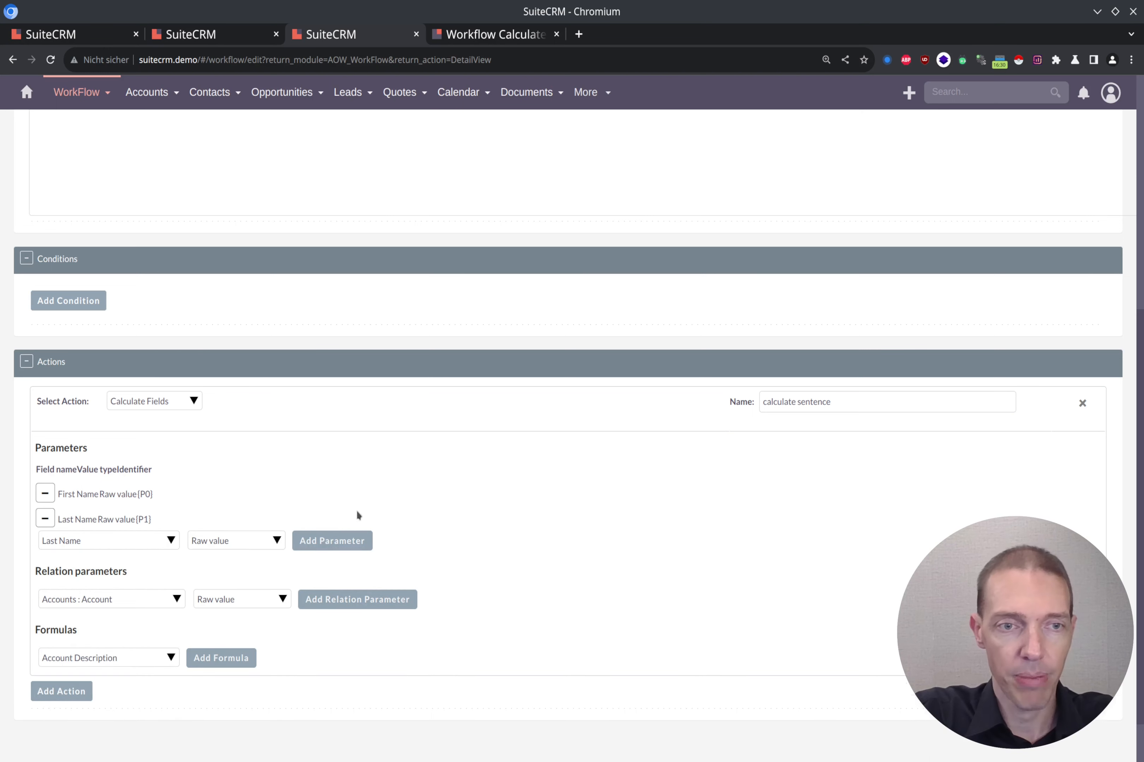
# Add Mobile as {P2} and Lead Source as {P3}.
pyautogui.click(99, 543)
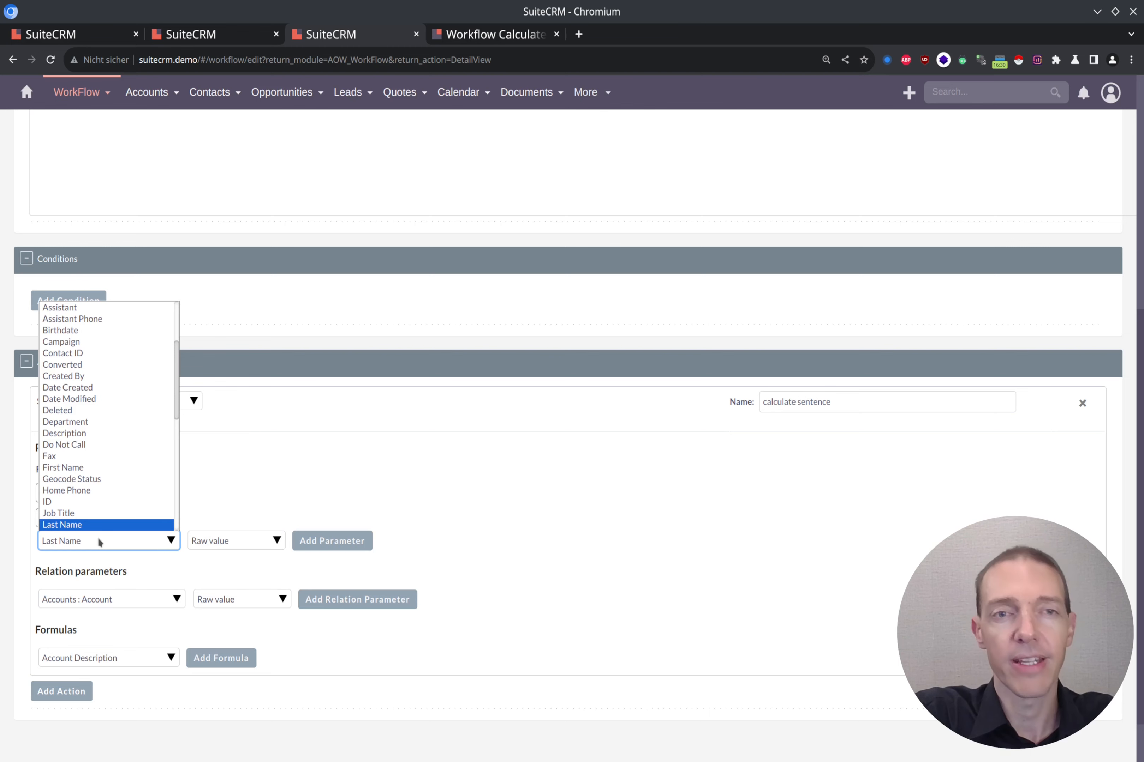
pyautogui.press('m')
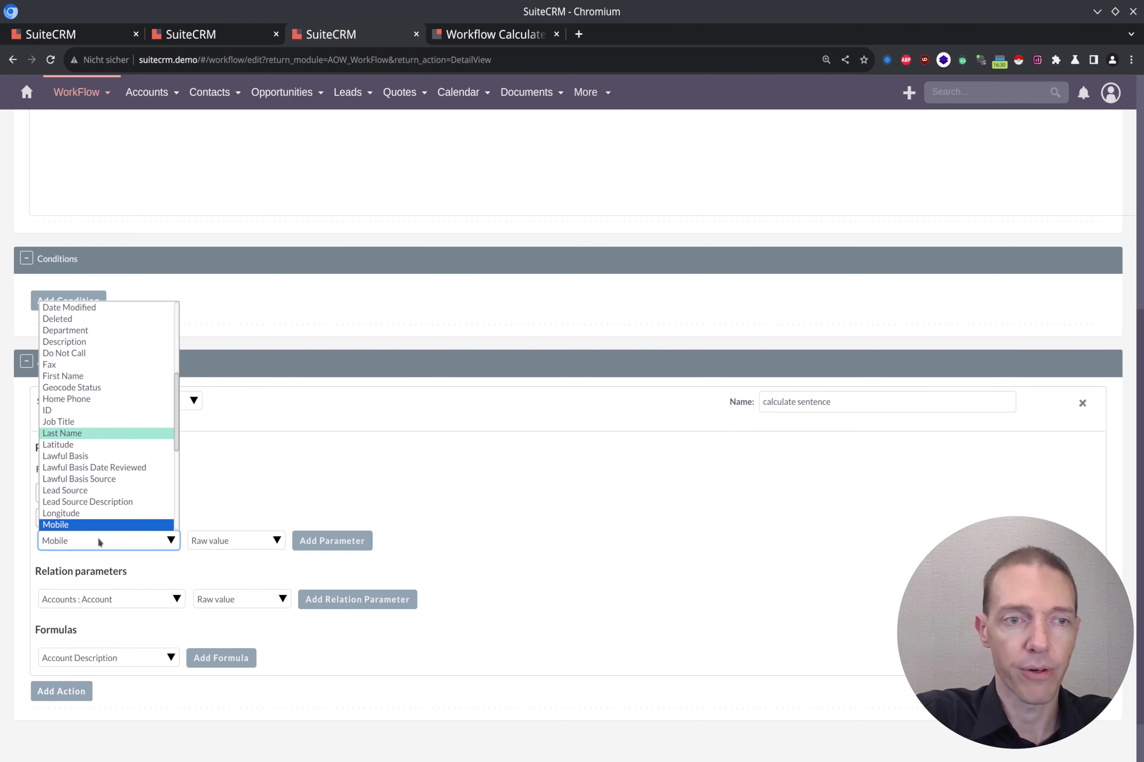
pyautogui.press('Return')
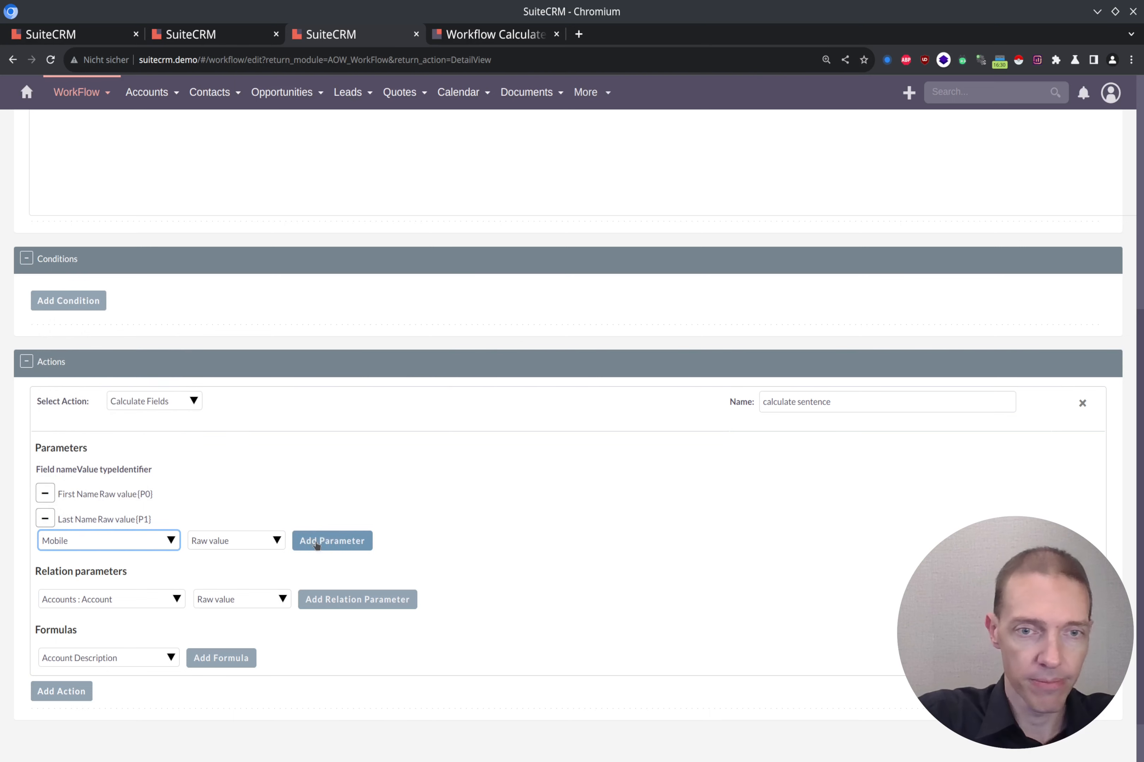
pyautogui.click(317, 542)
pyautogui.click(106, 564)
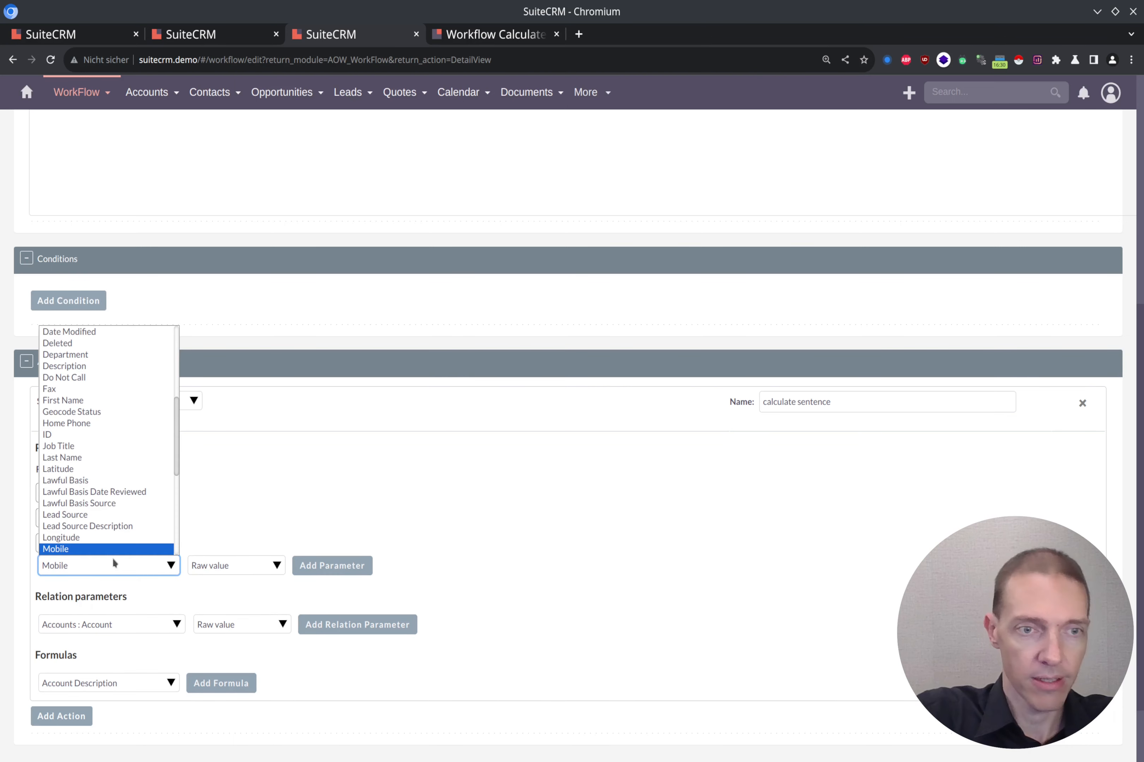
pyautogui.press('l')
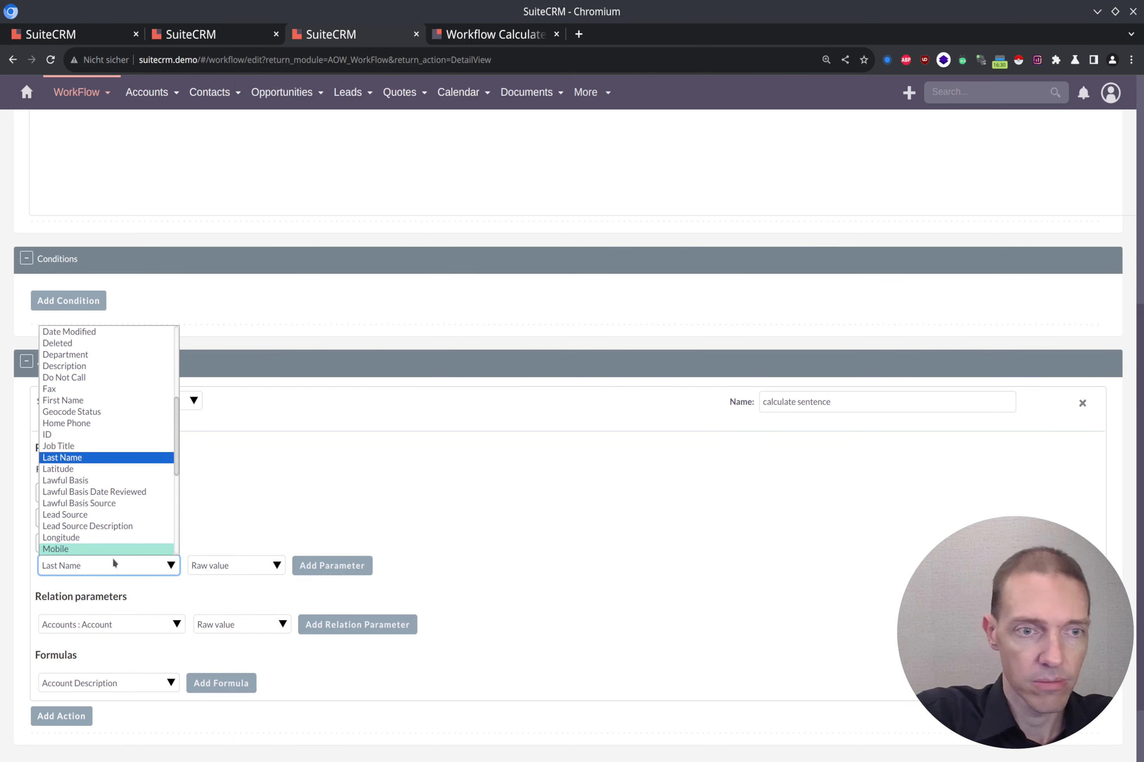
pyautogui.press('e')
pyautogui.press('Return')
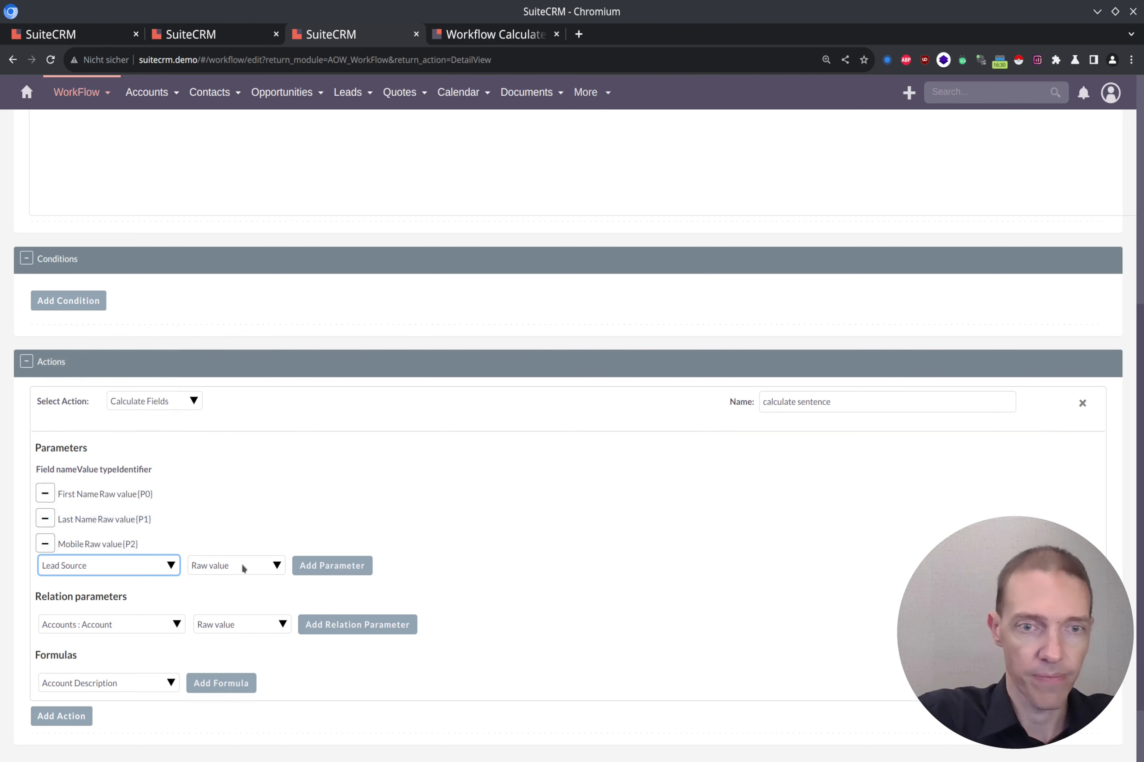
pyautogui.click(325, 565)
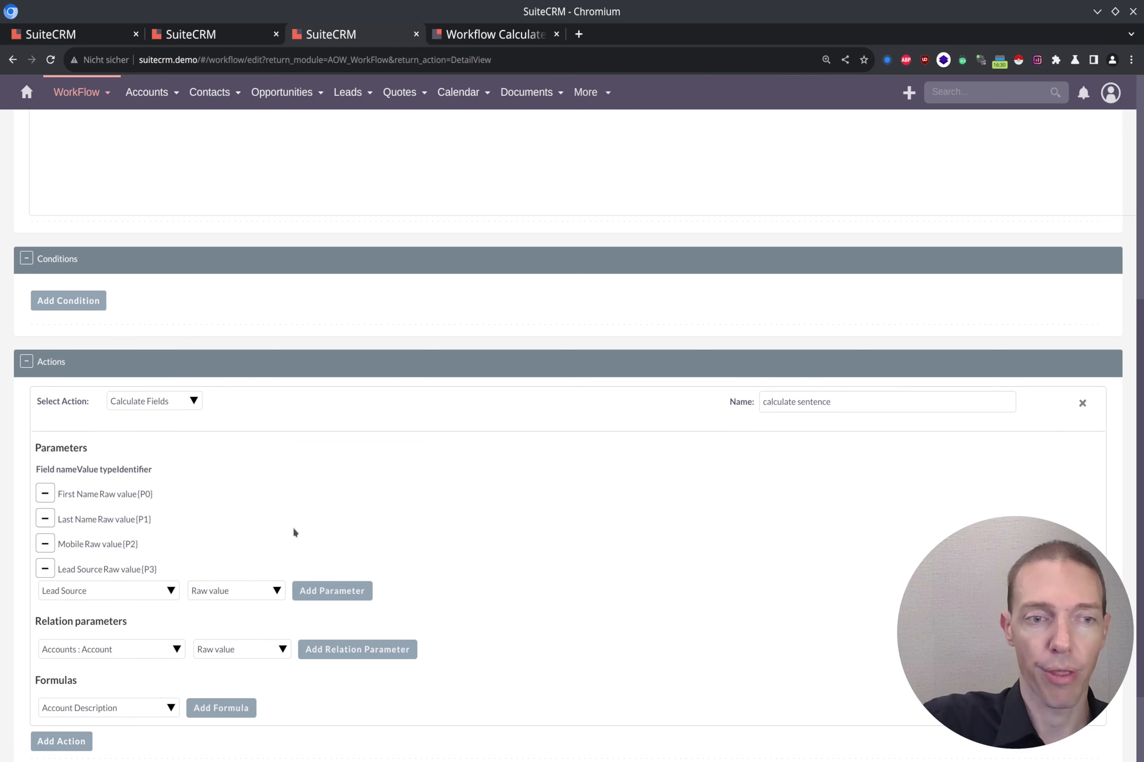
pyautogui.scroll(-3, 295, 526)
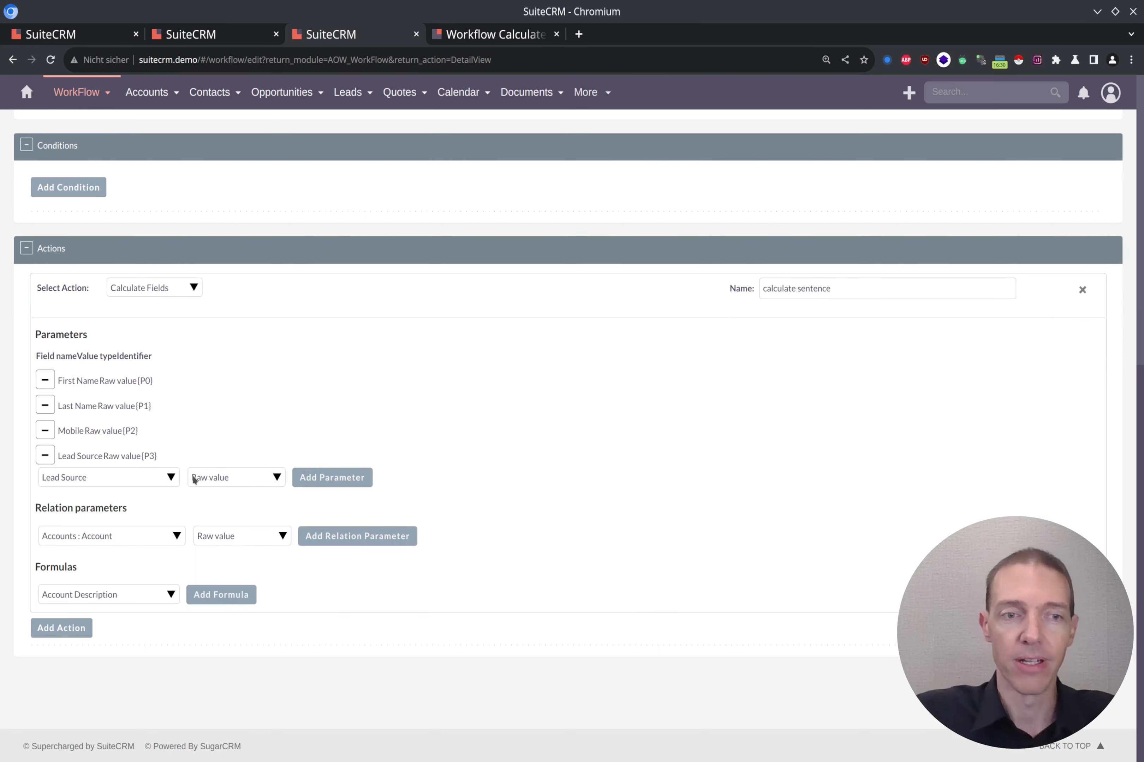
# Add a formula row for the Description field and place the cursor in its empty box.
pyautogui.click(150, 595)
pyautogui.click(151, 596)
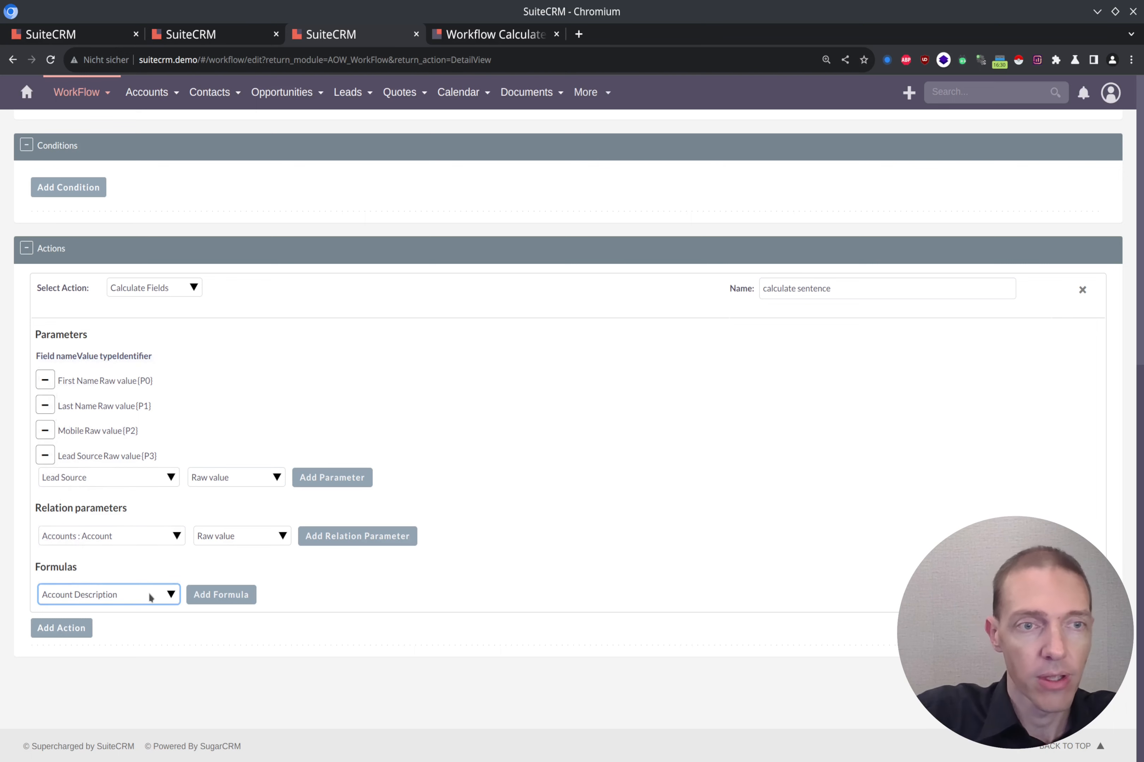
pyautogui.click(150, 597)
pyautogui.write('des')
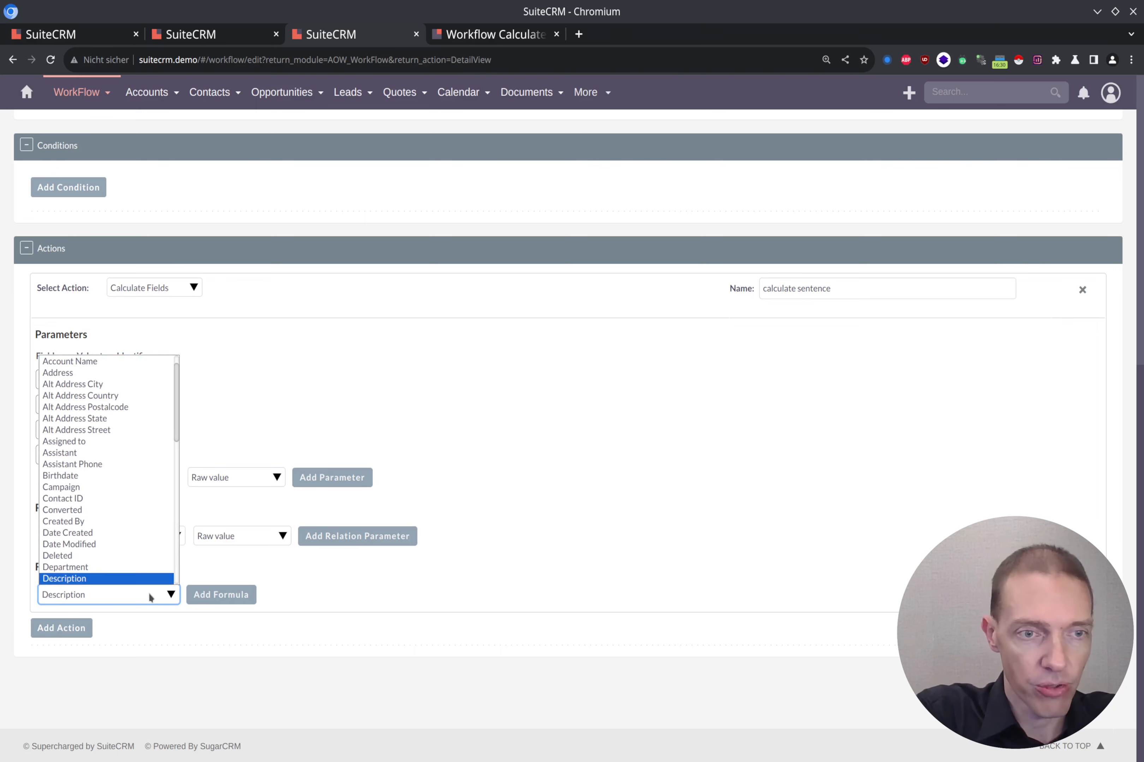
pyautogui.click(150, 597)
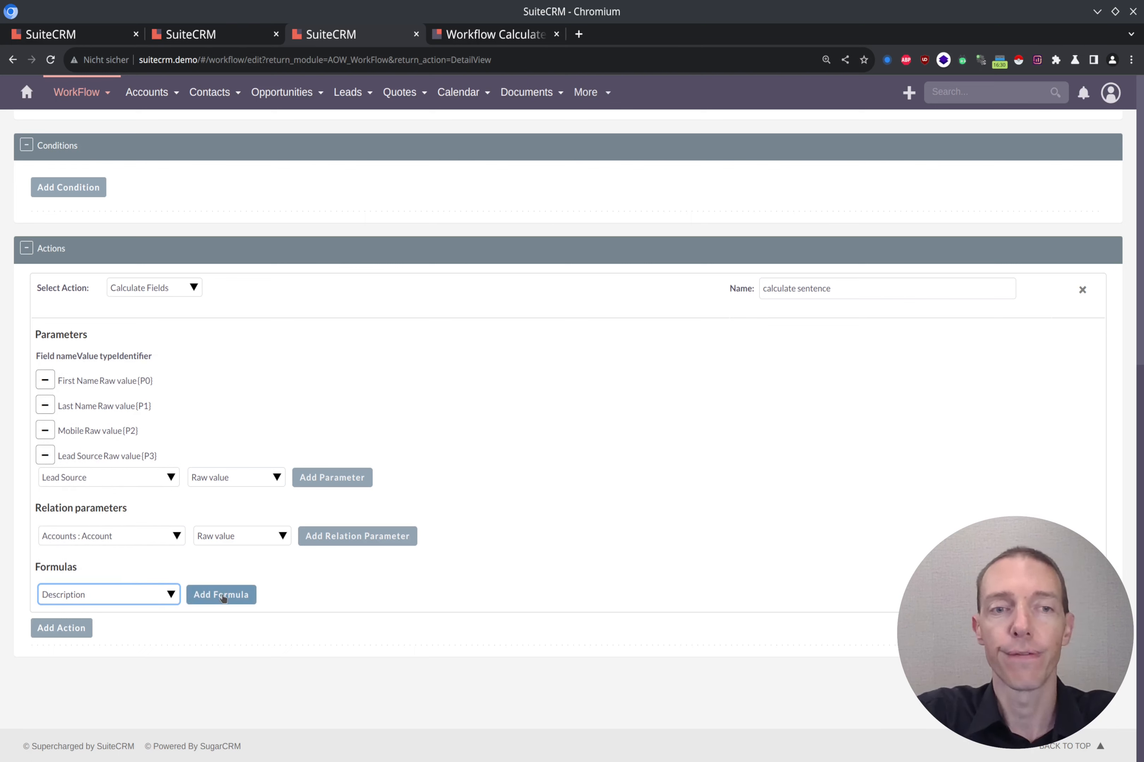
pyautogui.click(223, 596)
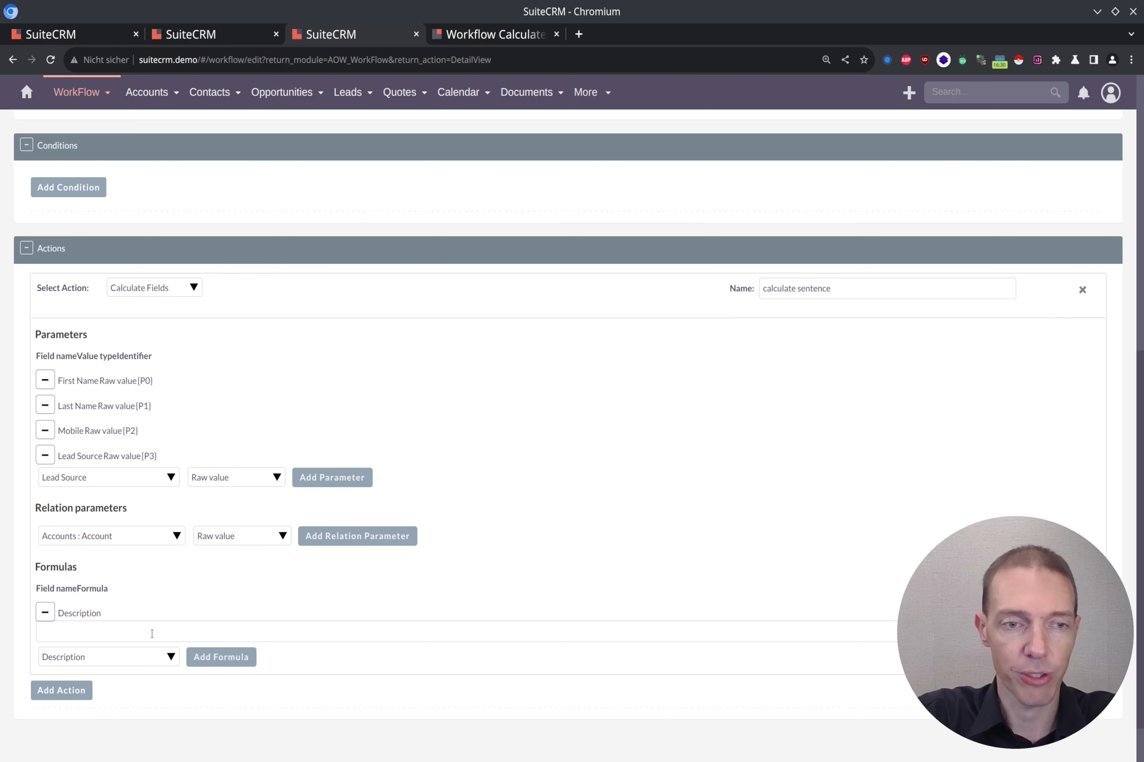
pyautogui.click(110, 628)
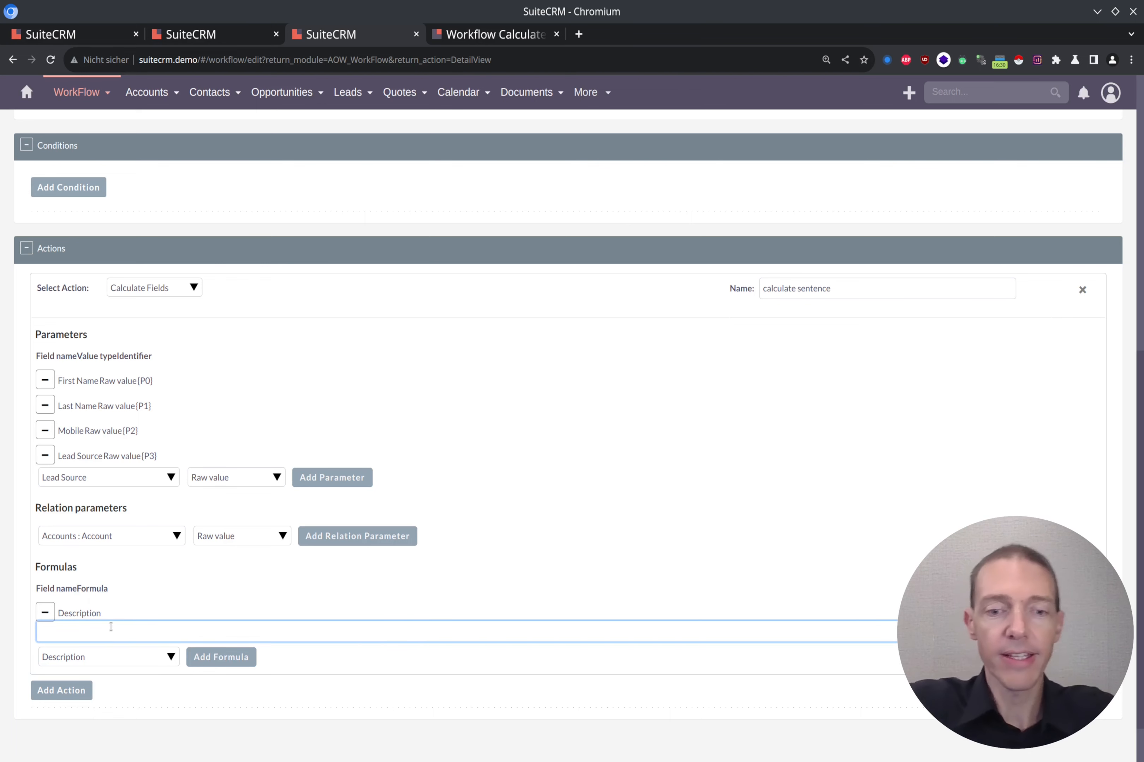
# Start the Description formula with 'The lead {P0} {P1} with the mobile number'.
pyautogui.write('The')
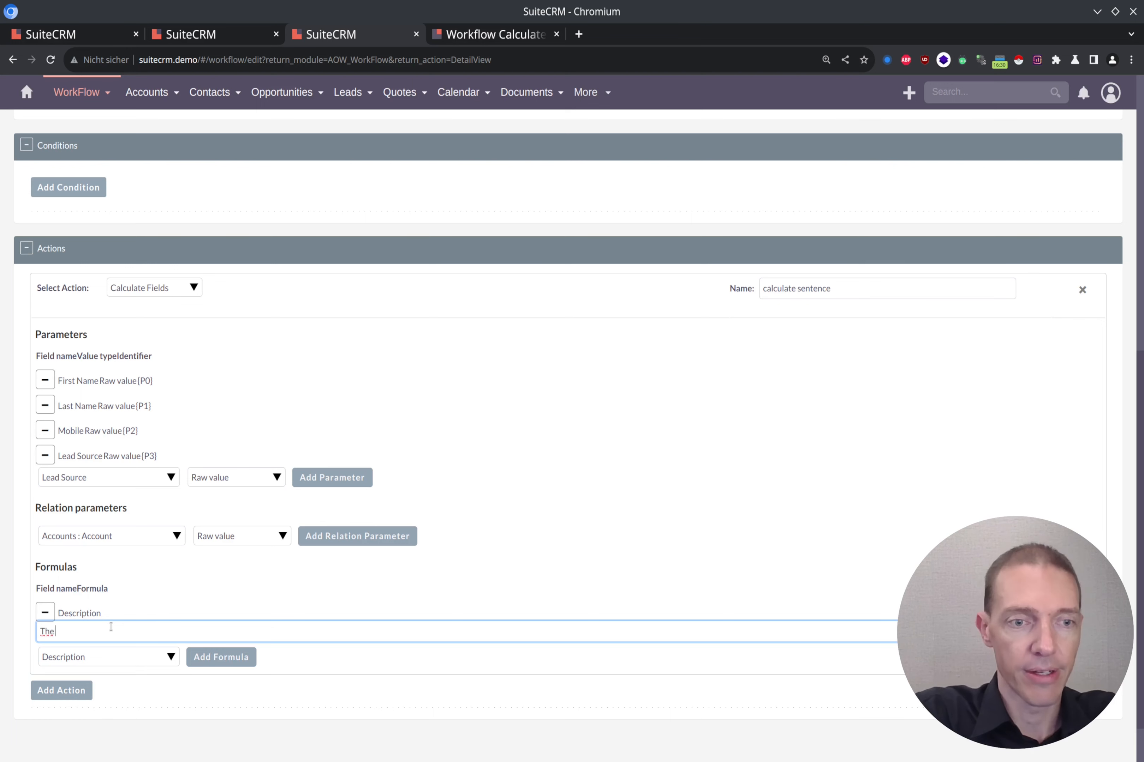
pyautogui.write(' lead ')
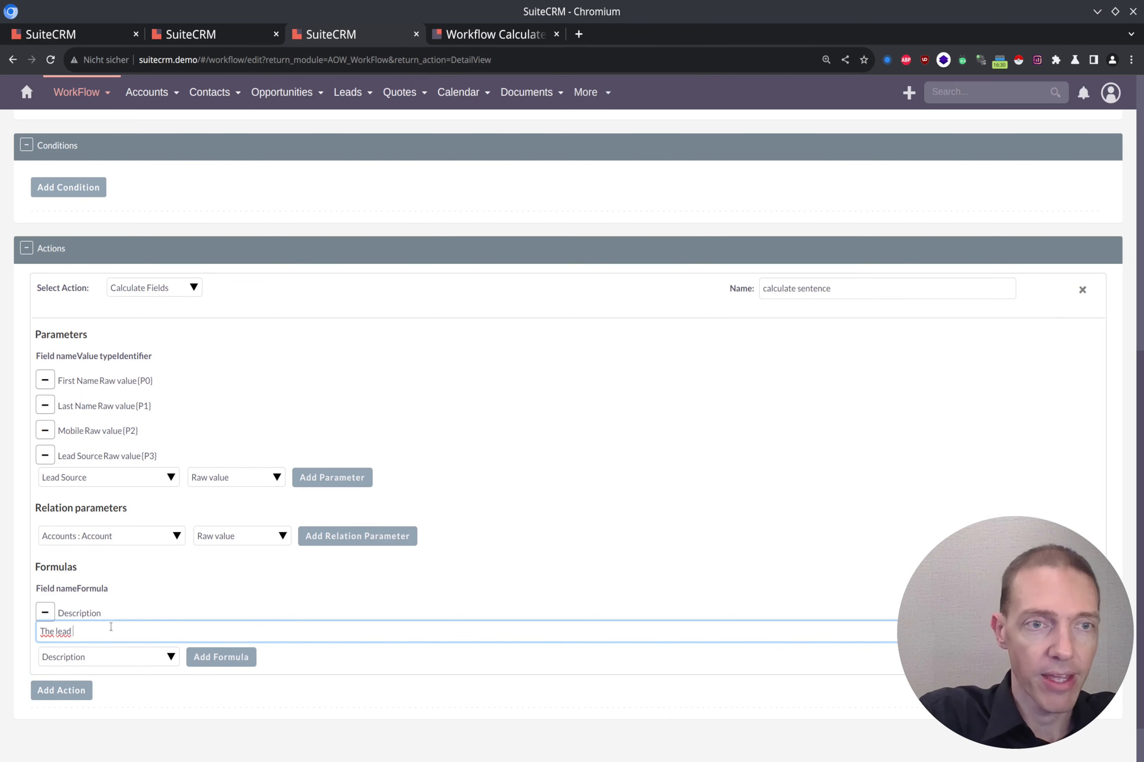
pyautogui.write('{')
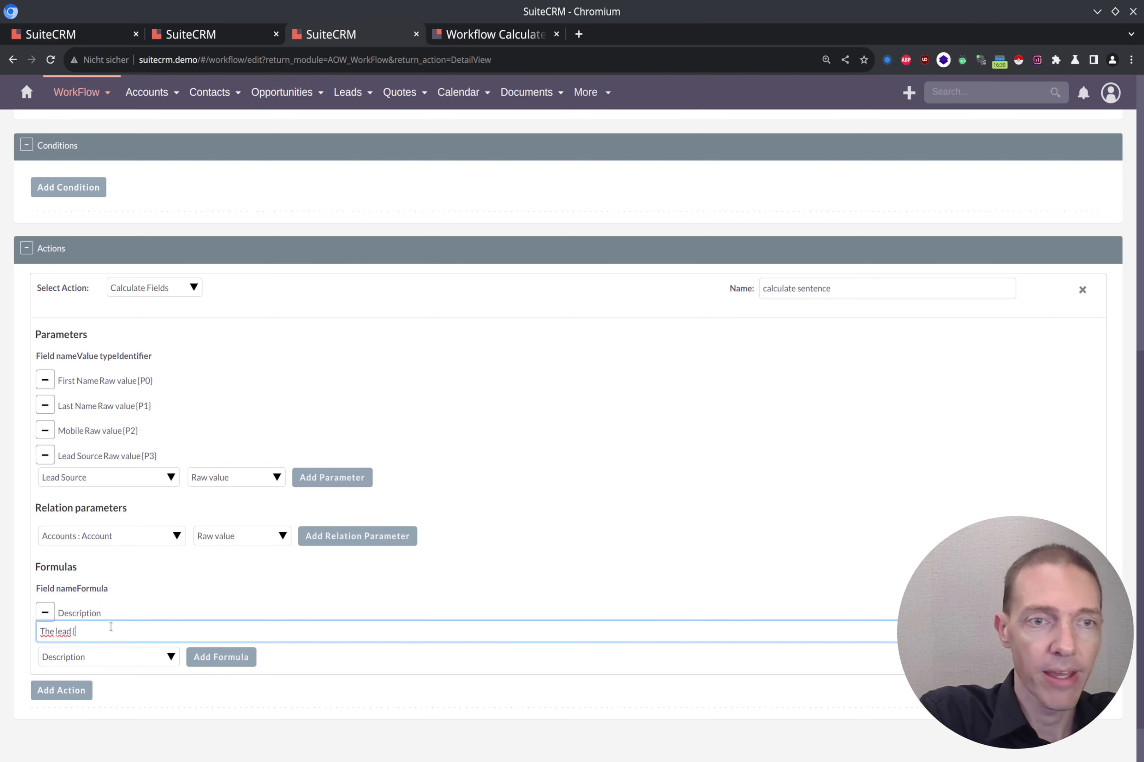
pyautogui.write('P0')
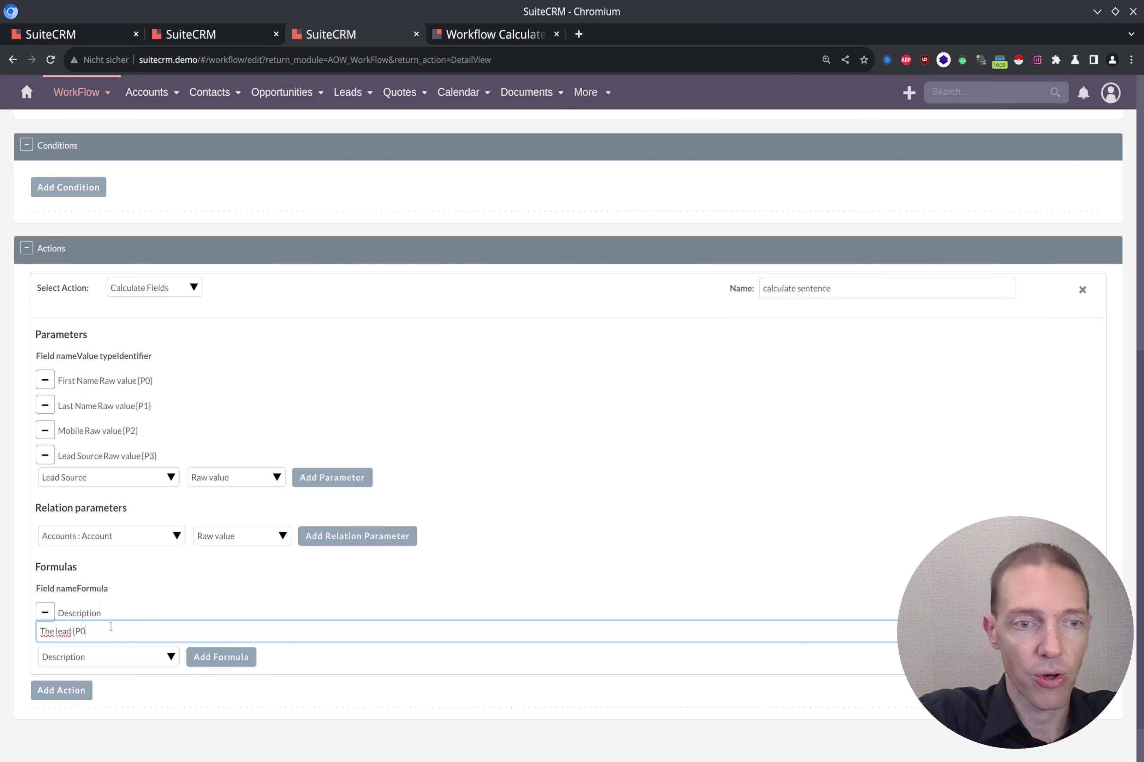
pyautogui.write('}')
pyautogui.hotkey('shift', 'Left')
pyautogui.hotkey('shift', 'Left')
pyautogui.hotkey('shift', 'Left')
pyautogui.hotkey('shift', 'Left')
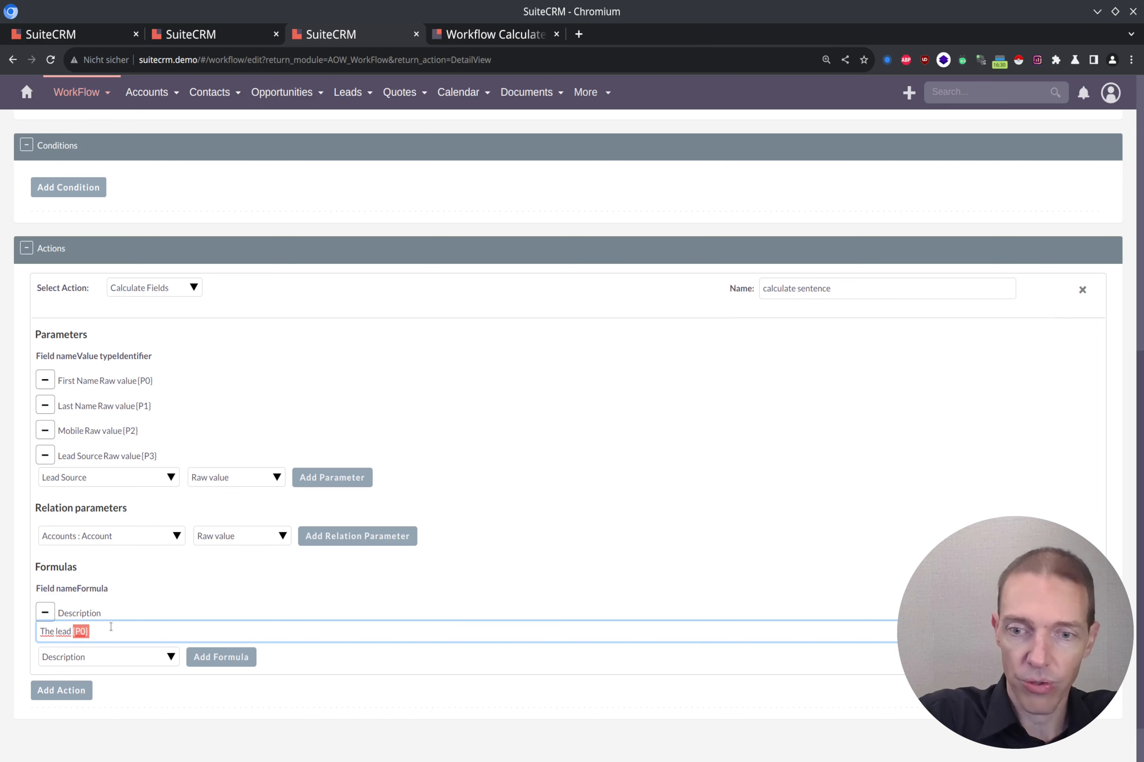
pyautogui.hotkey('ctrl', 'c')
pyautogui.press('Right')
pyautogui.hotkey('ctrl', 'v')
pyautogui.press('Left')
pyautogui.press('Left')
pyautogui.hotkey('shift', 'Left')
pyautogui.hotkey('shift', 'Left')
pyautogui.write('P1}')
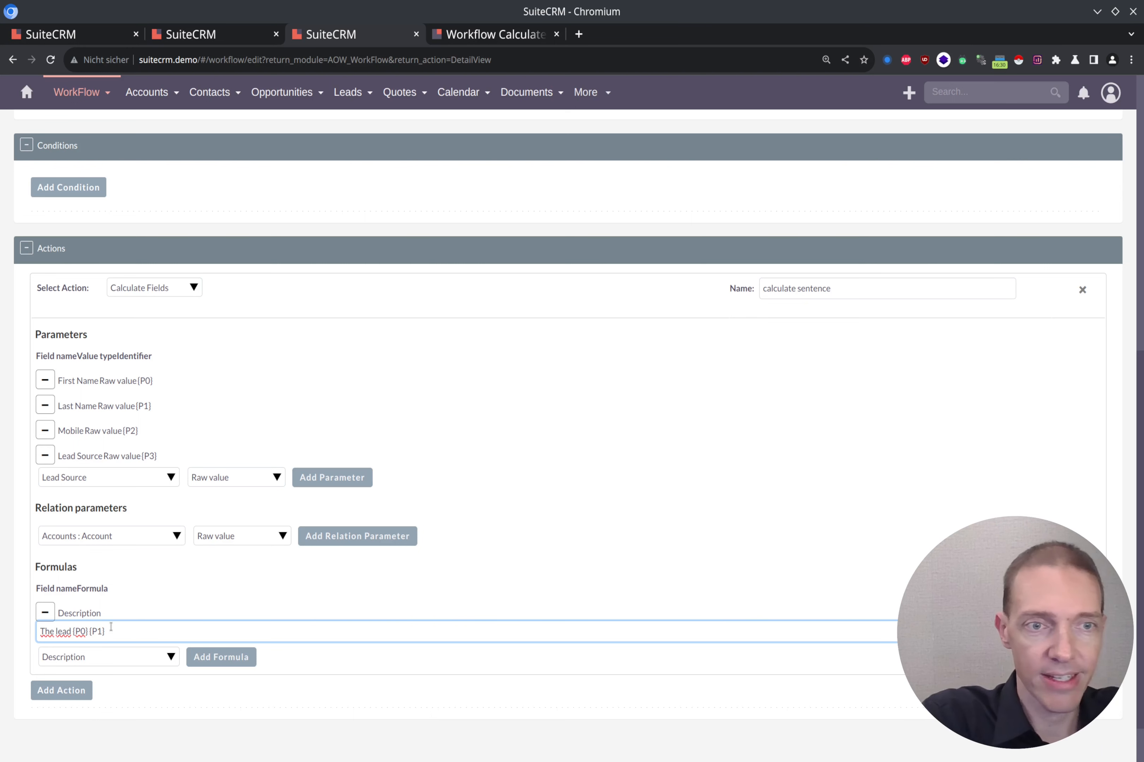
pyautogui.write(' wi')
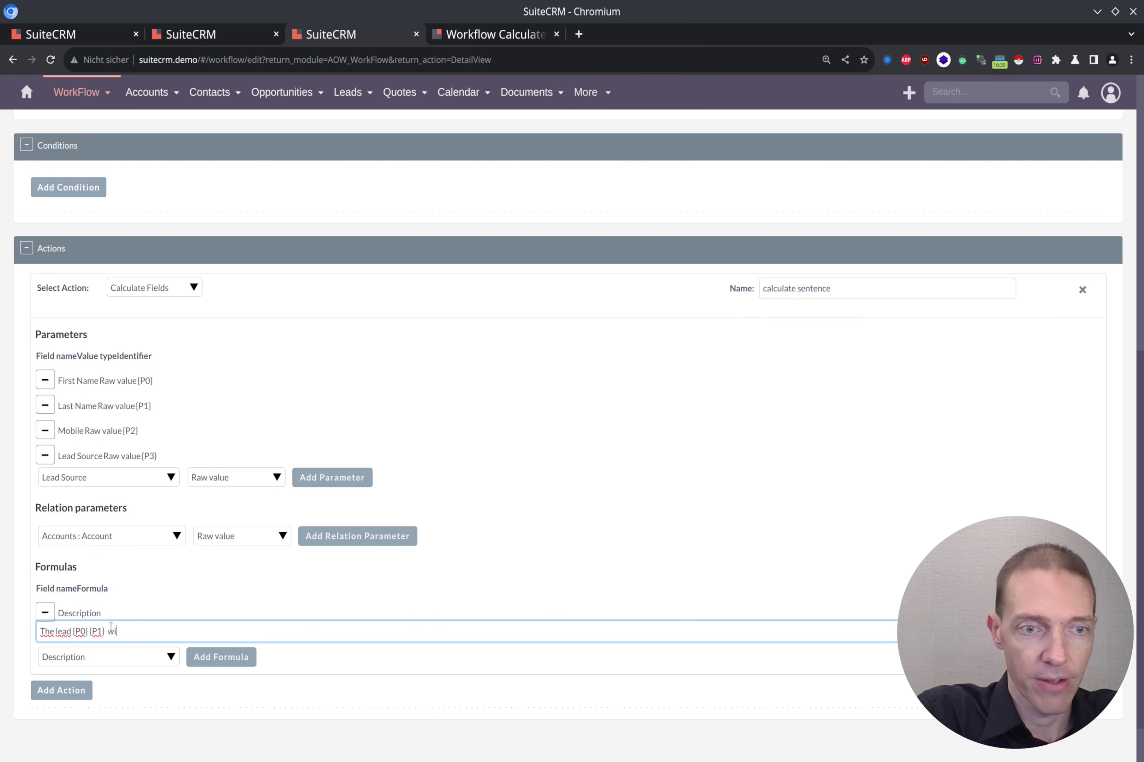
pyautogui.write('th the mobile number {P0}')
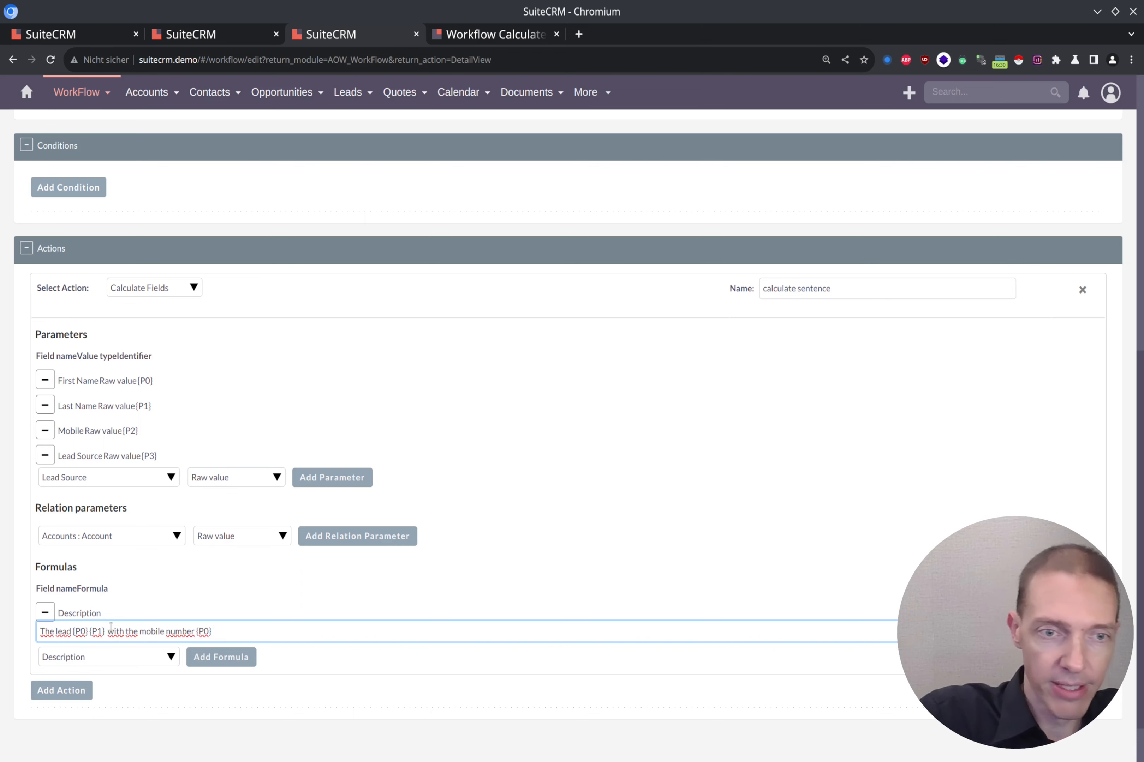
# Finish the formula with '{P2} has just signed up via {P3}'.
pyautogui.press('Left')
pyautogui.hotkey('shift', 'Left')
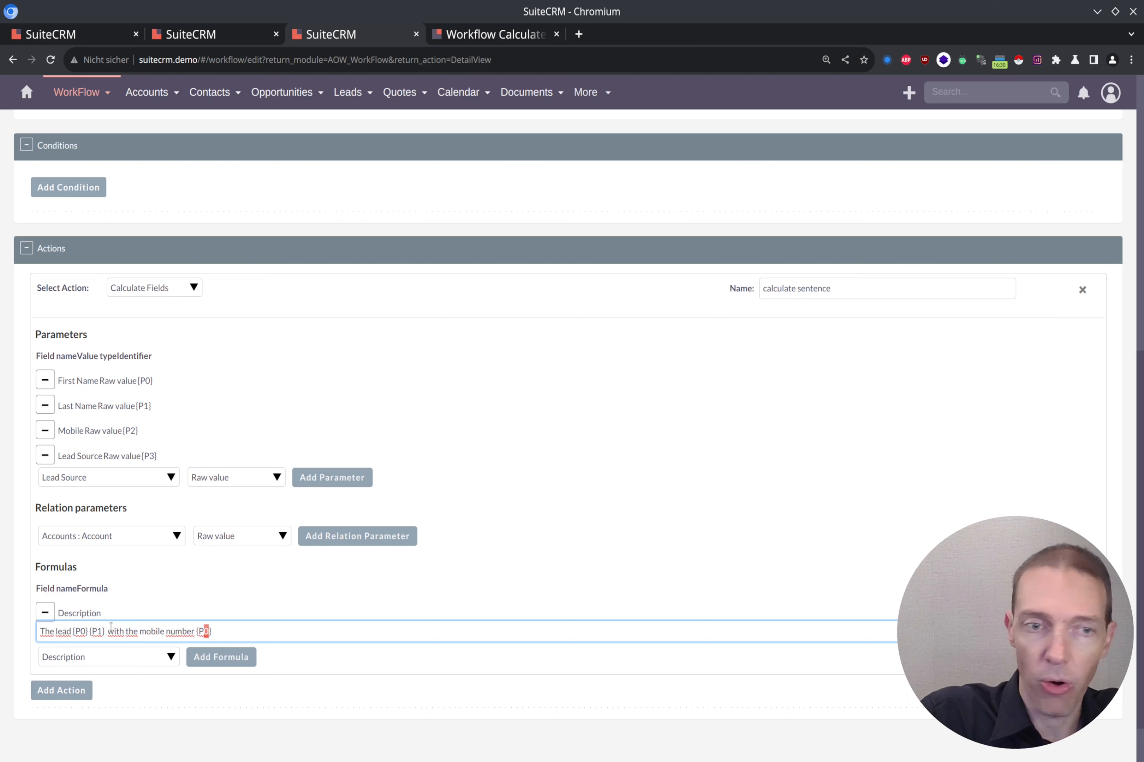
pyautogui.write('2}')
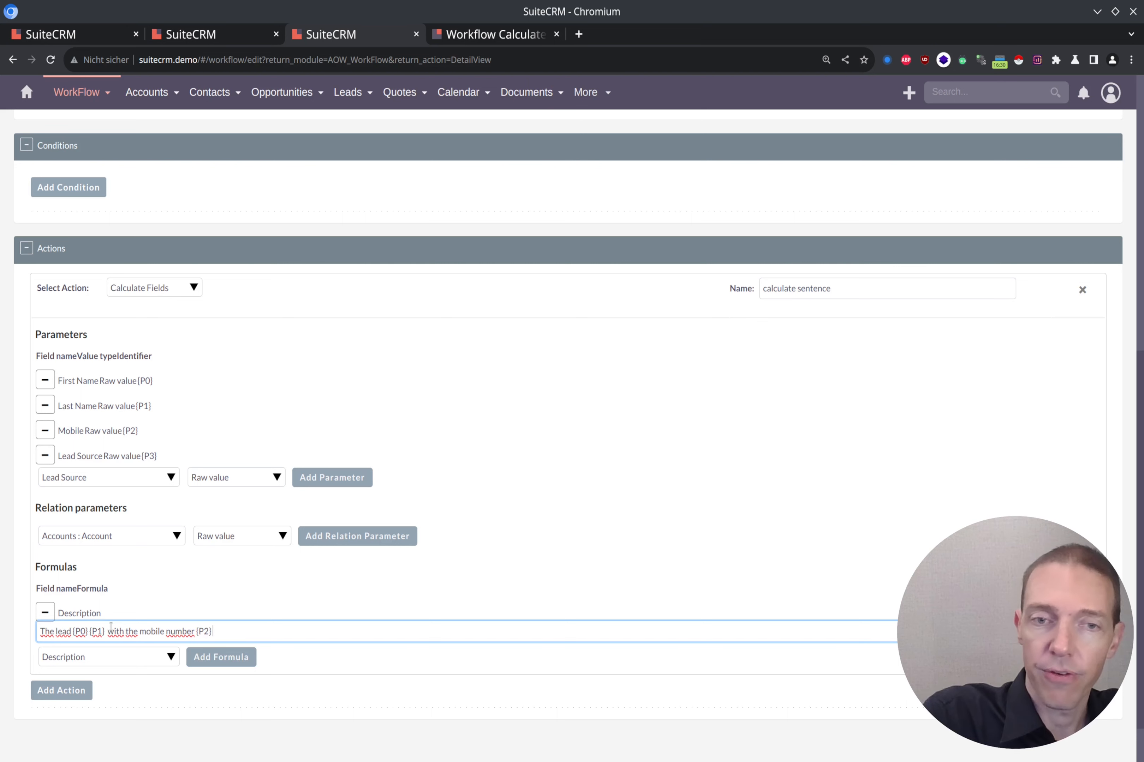
pyautogui.write(' h')
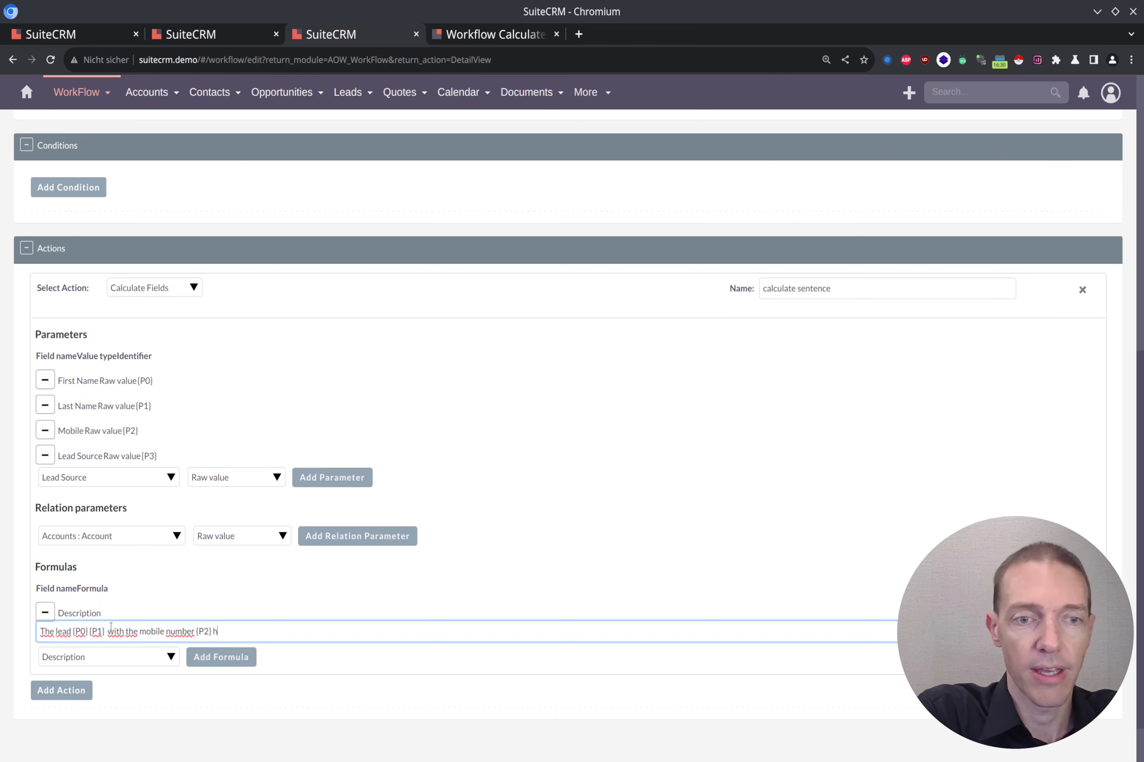
pyautogui.write('as just signed up via')
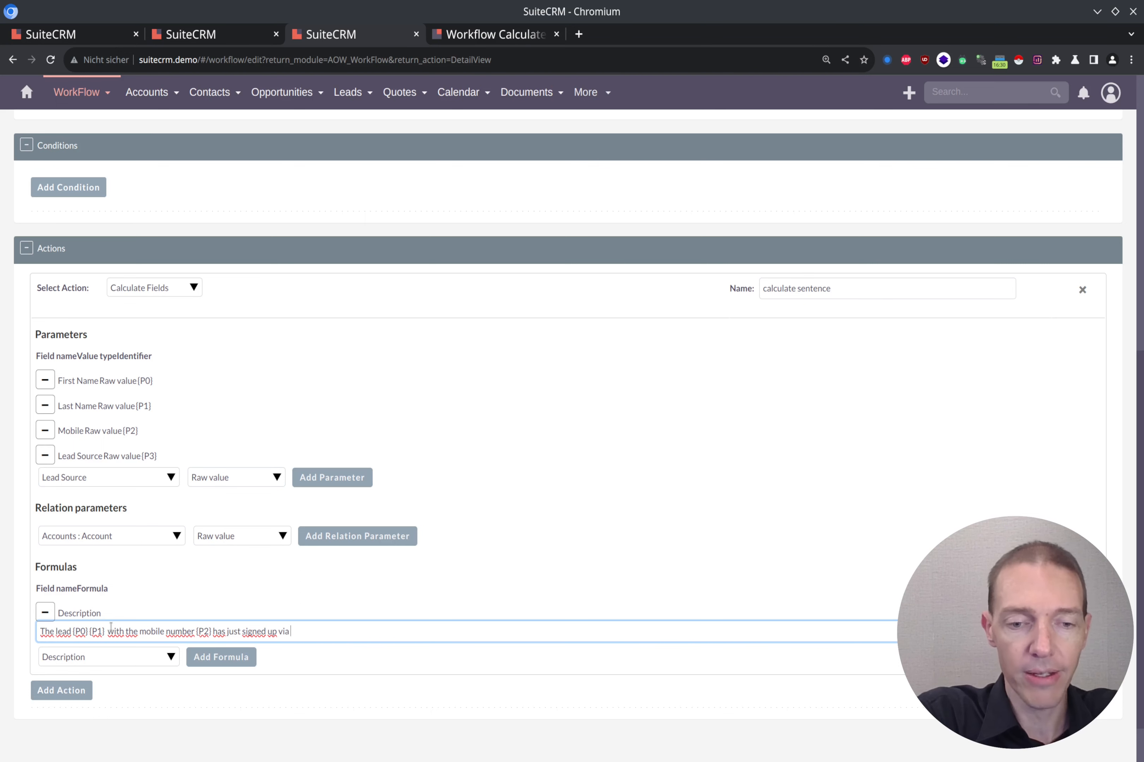
pyautogui.write('{P0}')
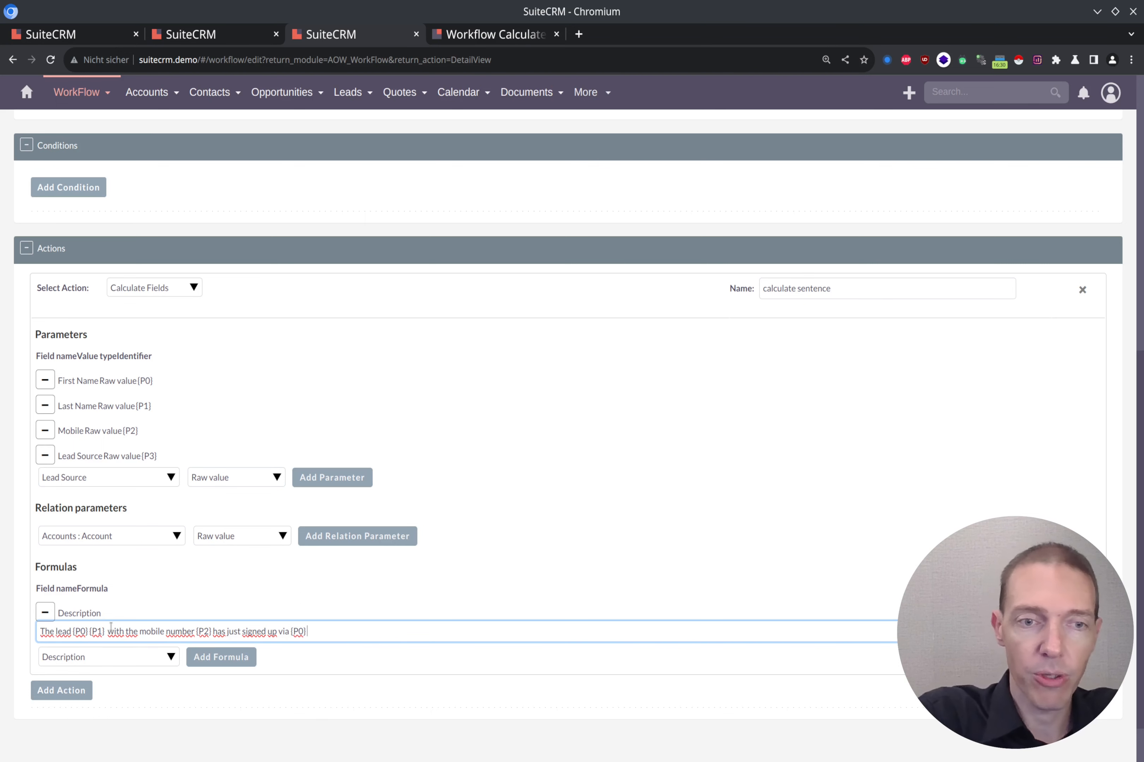
pyautogui.press('Left')
pyautogui.hotkey('shift', 'Left')
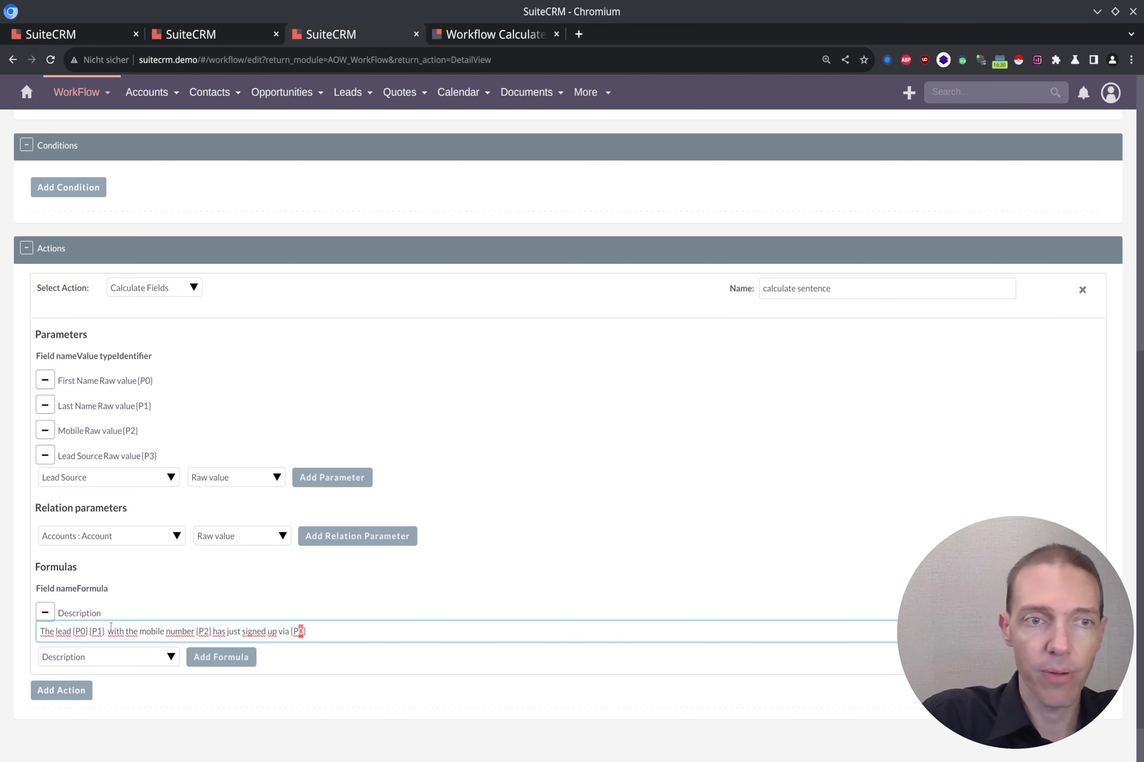
pyautogui.write('3')
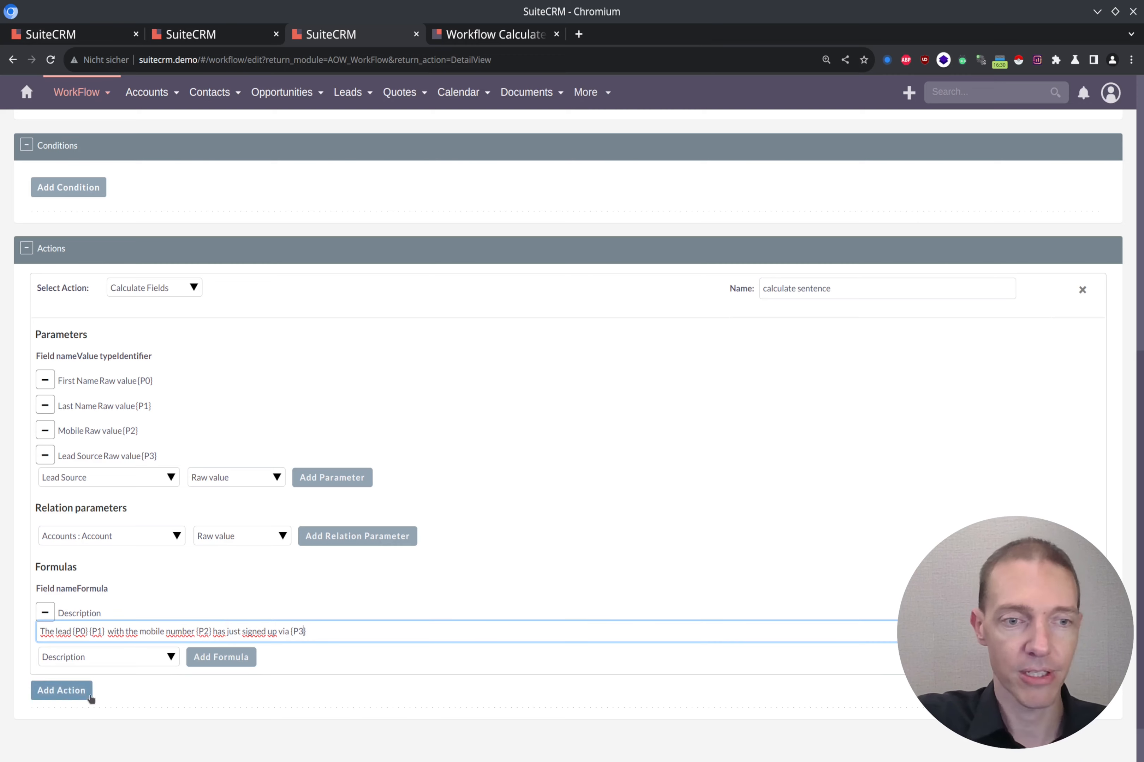
pyautogui.scroll(-2, 400, 621)
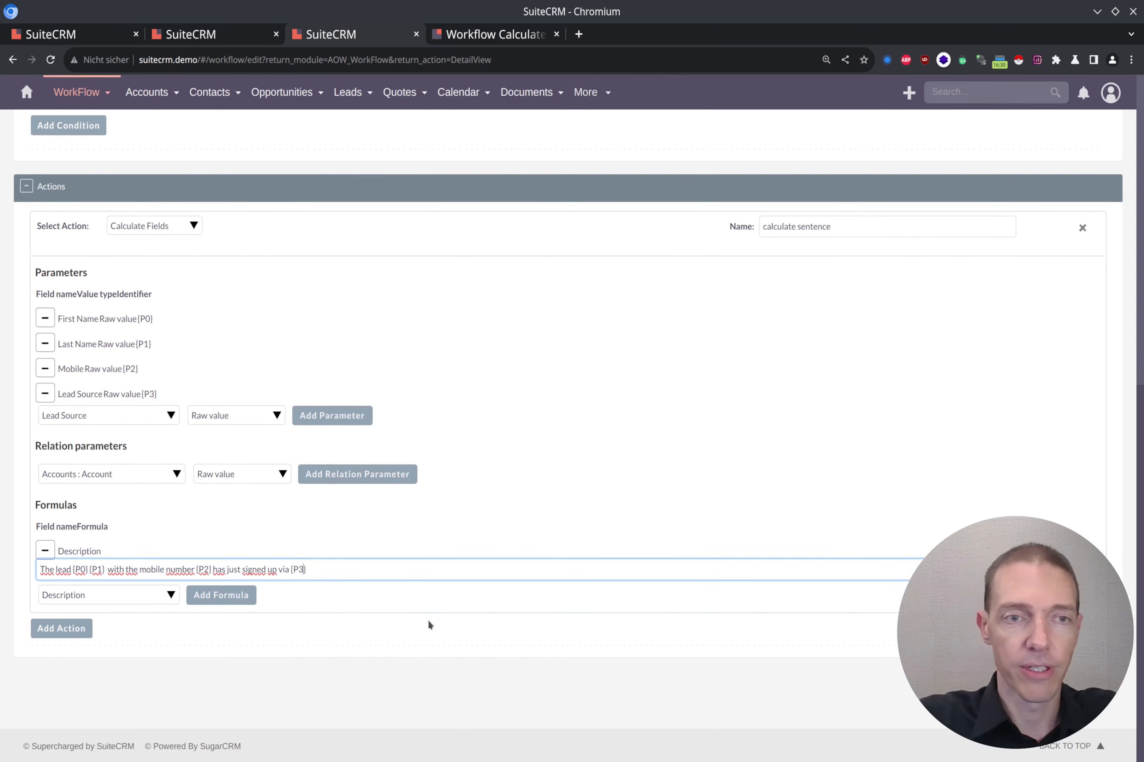
pyautogui.scroll(15, 428, 624)
# Save the workflow and return to the browser tab with an existing lead.
pyautogui.click(1055, 164)
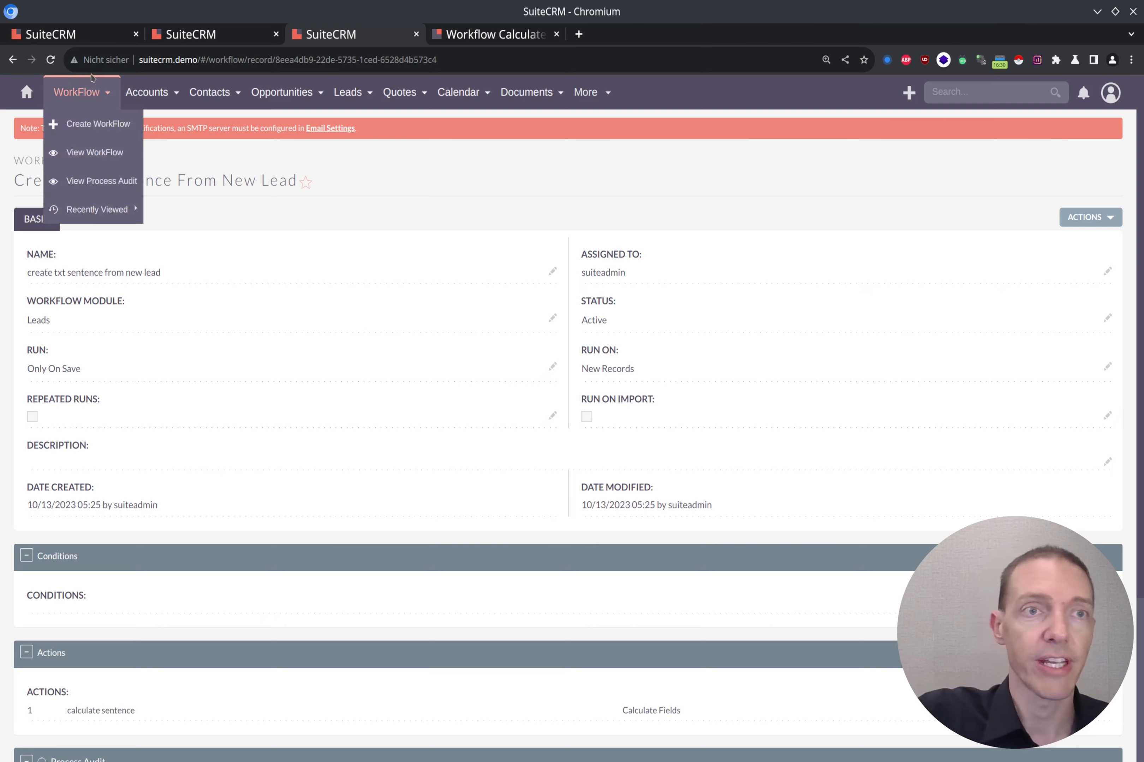
pyautogui.click(98, 35)
pyautogui.click(163, 34)
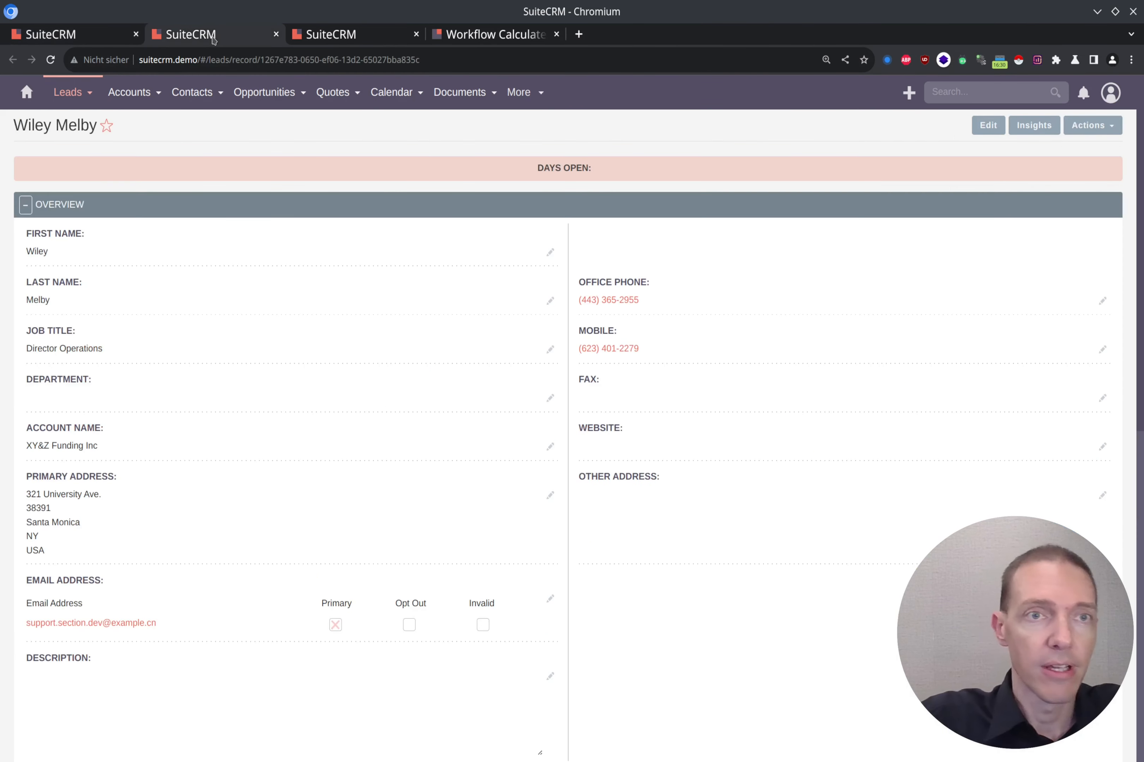
# Create a new lead with first name 'First', last name 'Last' and a mobile number.
pyautogui.moveTo(69, 93)
pyautogui.click(84, 133)
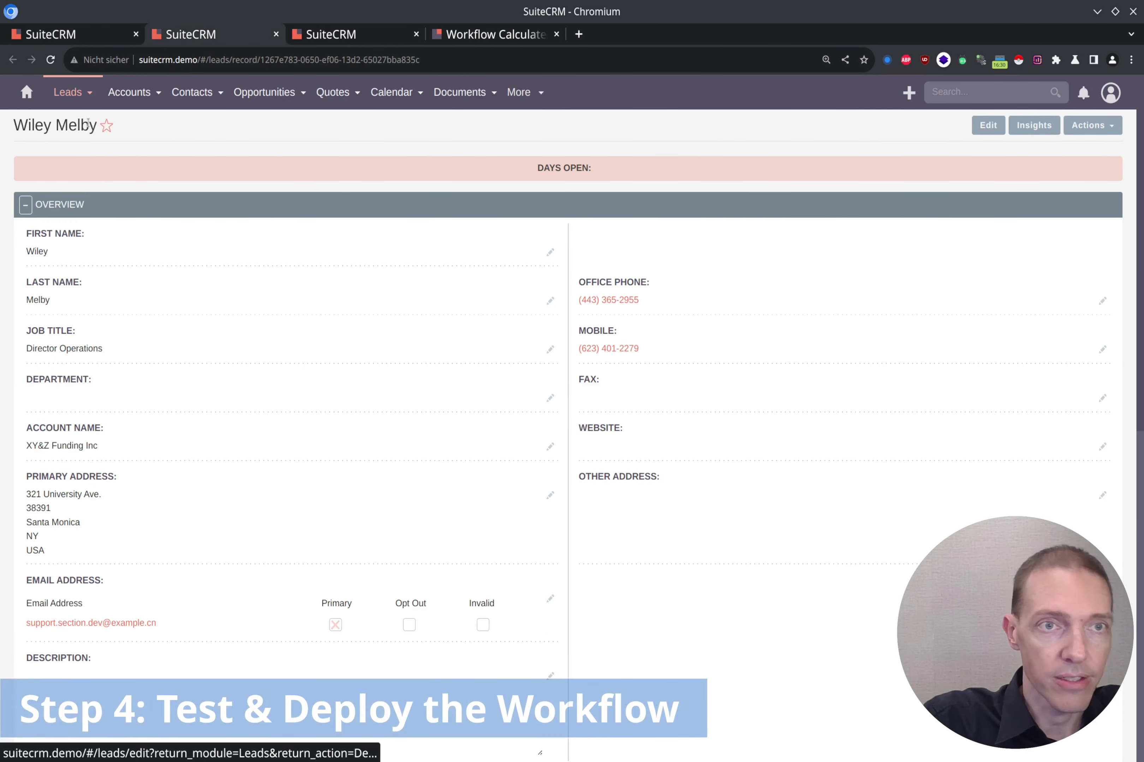
pyautogui.click(87, 217)
pyautogui.write('First')
pyautogui.press('Tab')
pyautogui.write('Last')
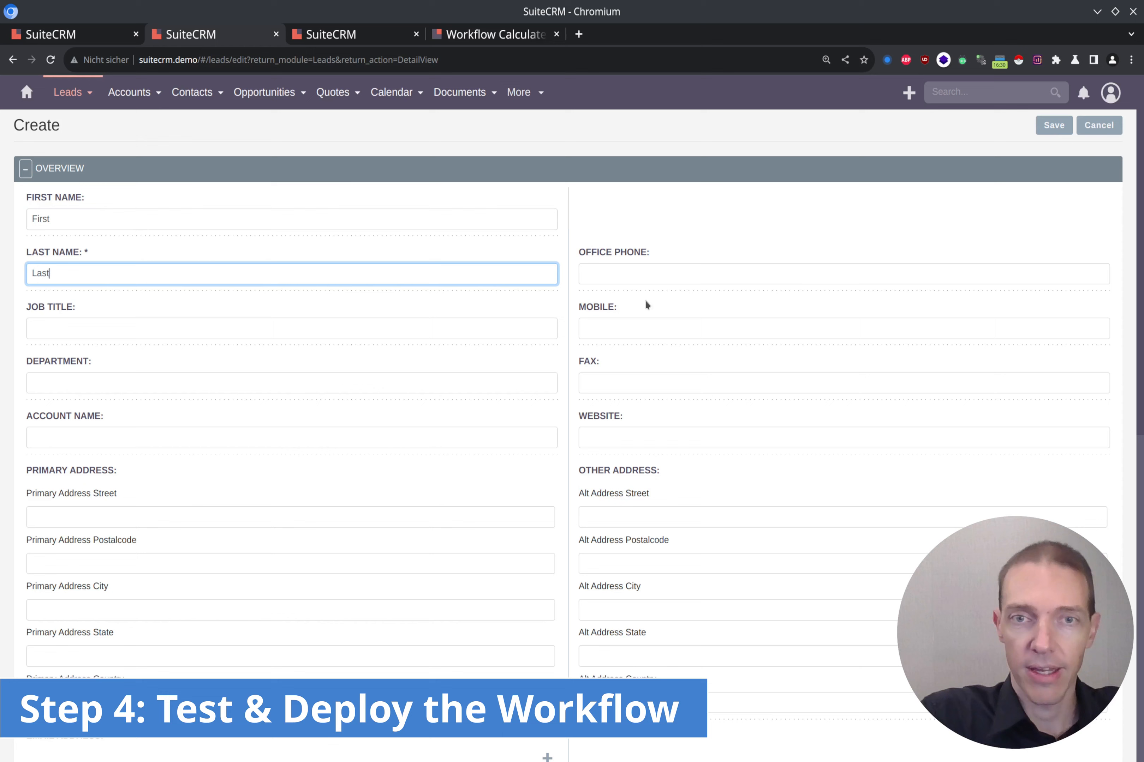
pyautogui.click(618, 329)
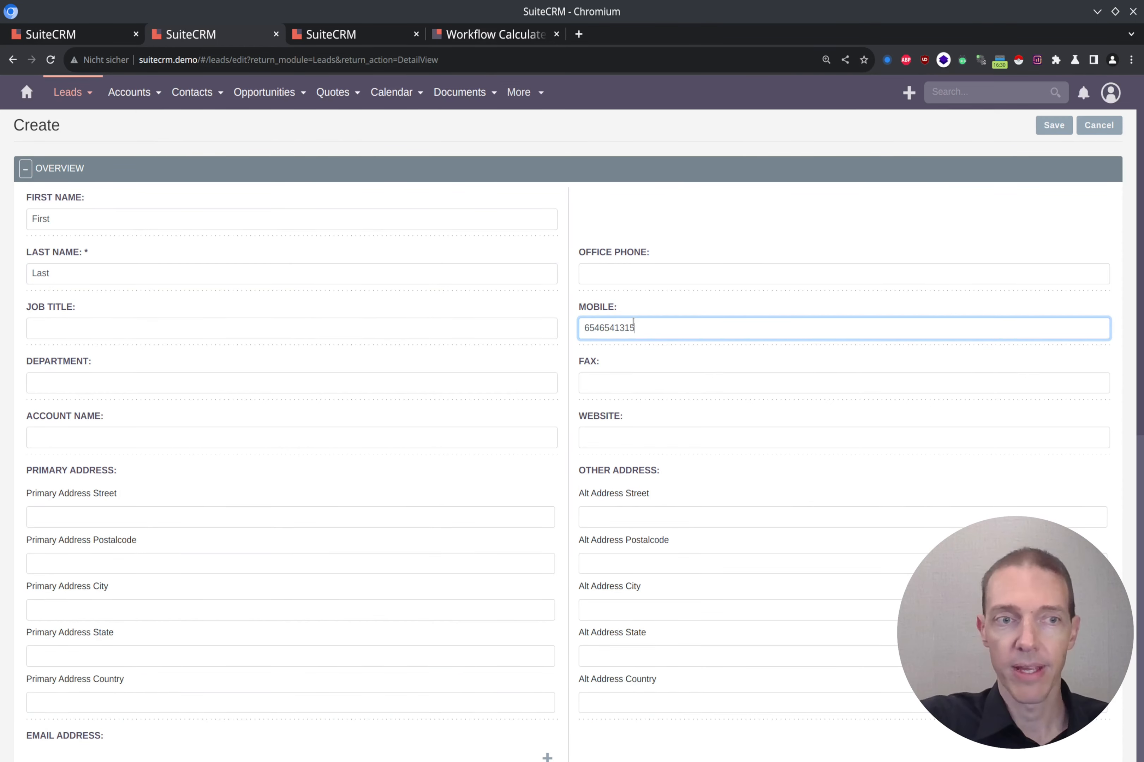
# Set the lead source to Public Relations and save the test lead.
pyautogui.scroll(-10, 634, 322)
pyautogui.click(618, 388)
pyautogui.scroll(-2, 621, 419)
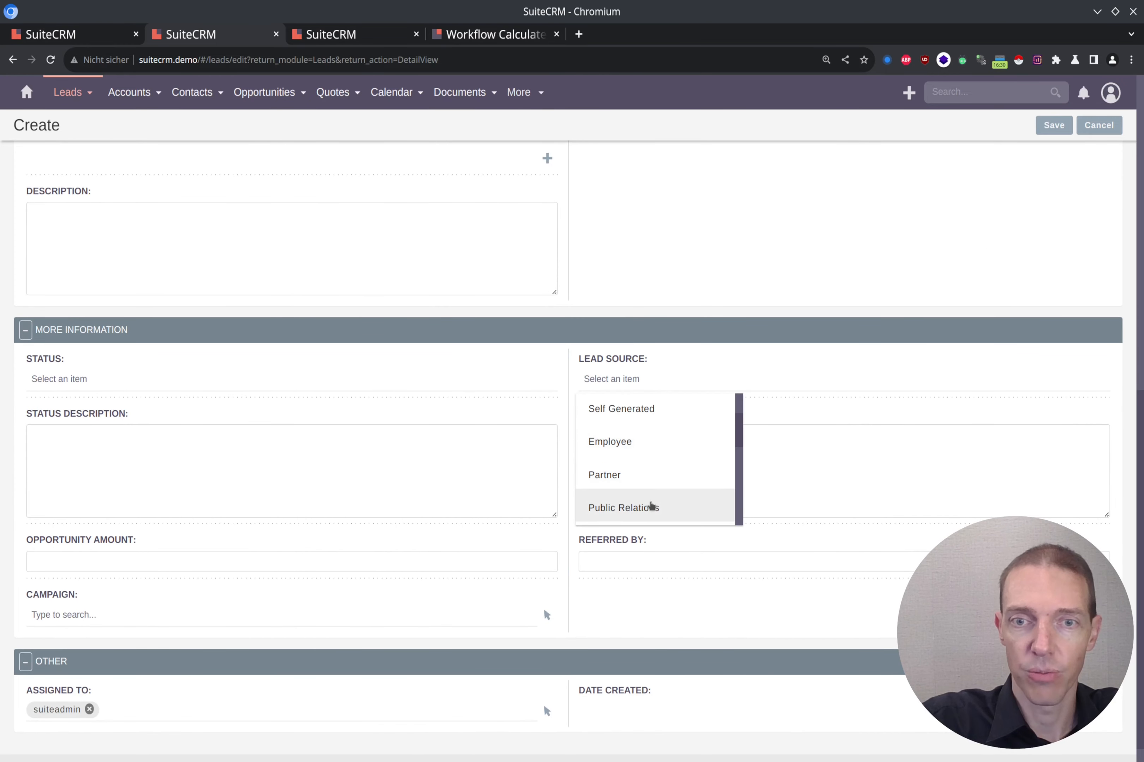
pyautogui.click(651, 507)
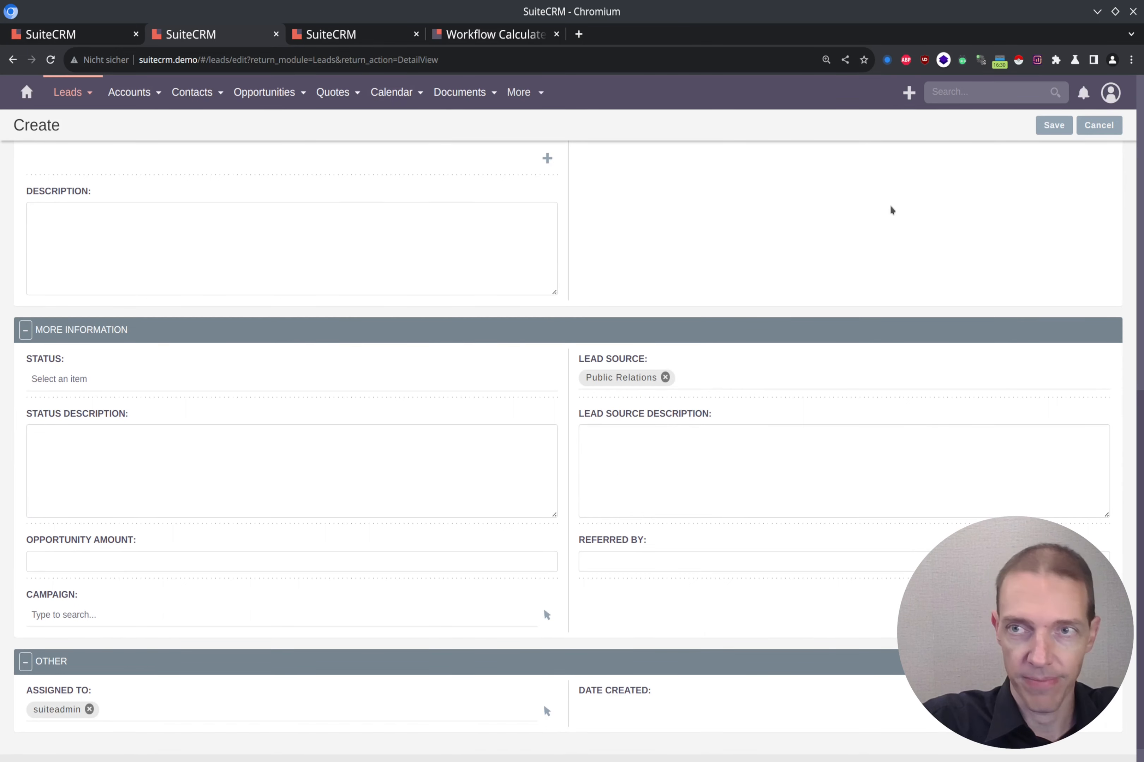
pyautogui.click(1063, 127)
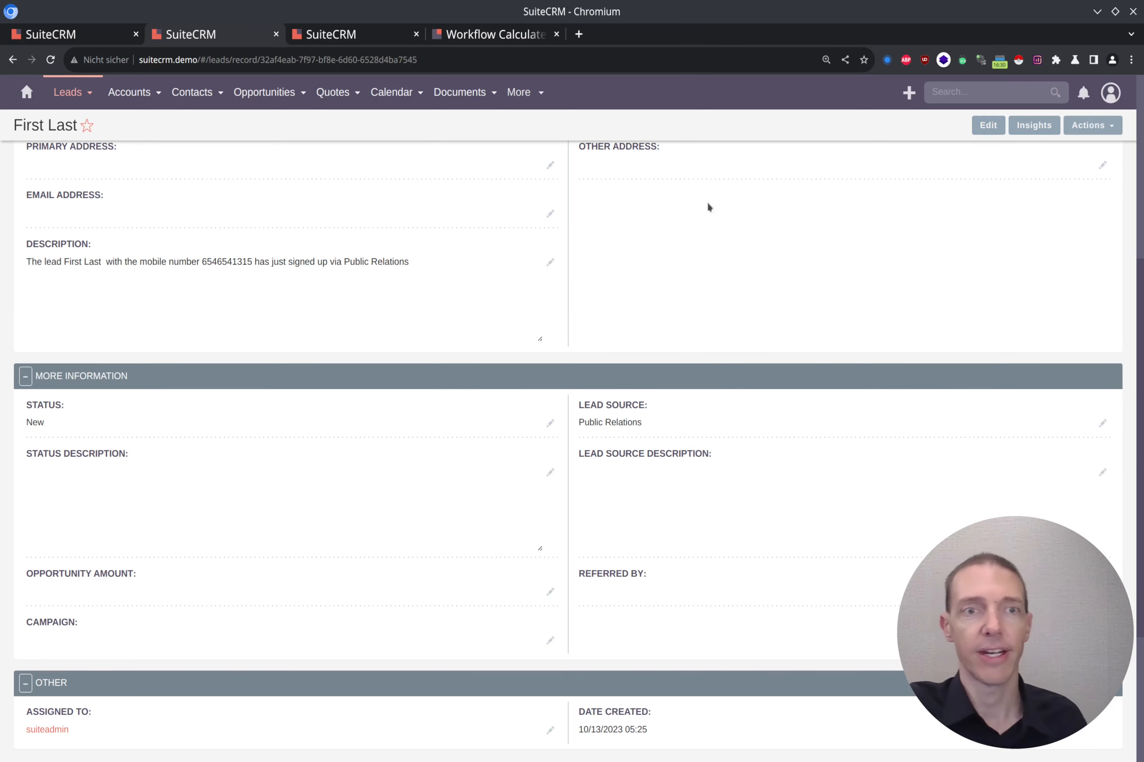
# Scroll up to the saved lead's Overview and check the generated Description sentence with name, mobile and Public Relations source.
pyautogui.scroll(5, 708, 207)
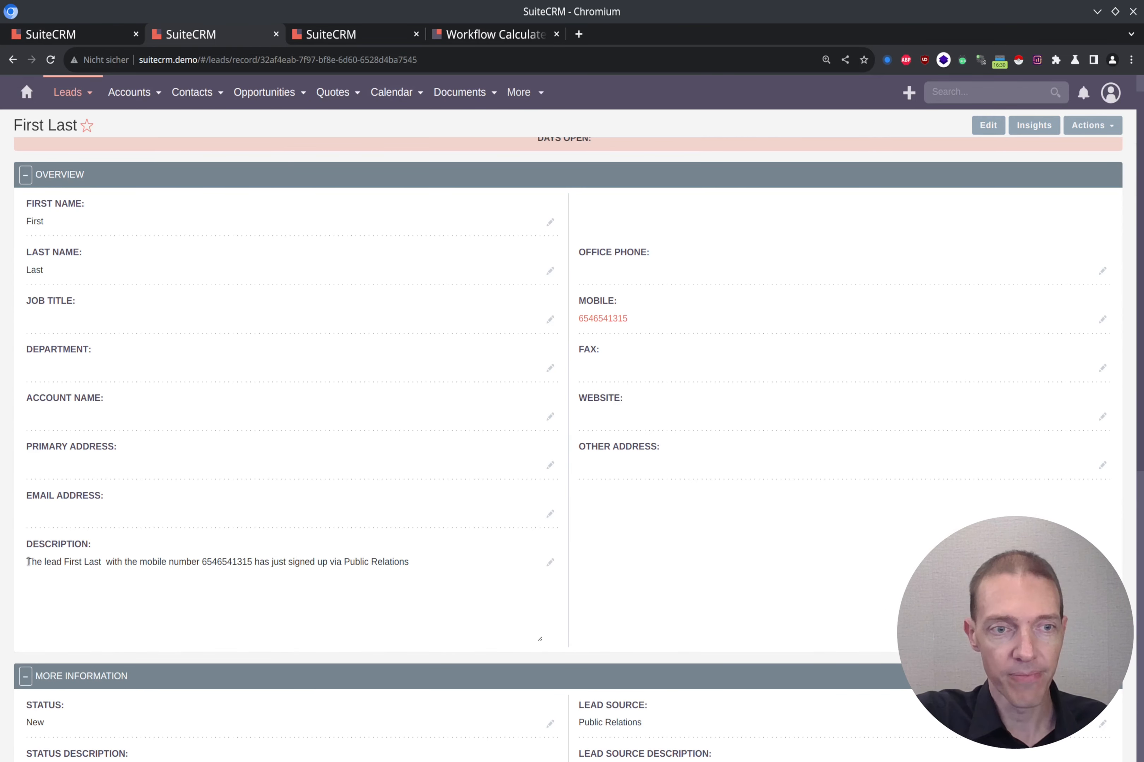
pyautogui.moveTo(28, 562); pyautogui.dragTo(417, 569)
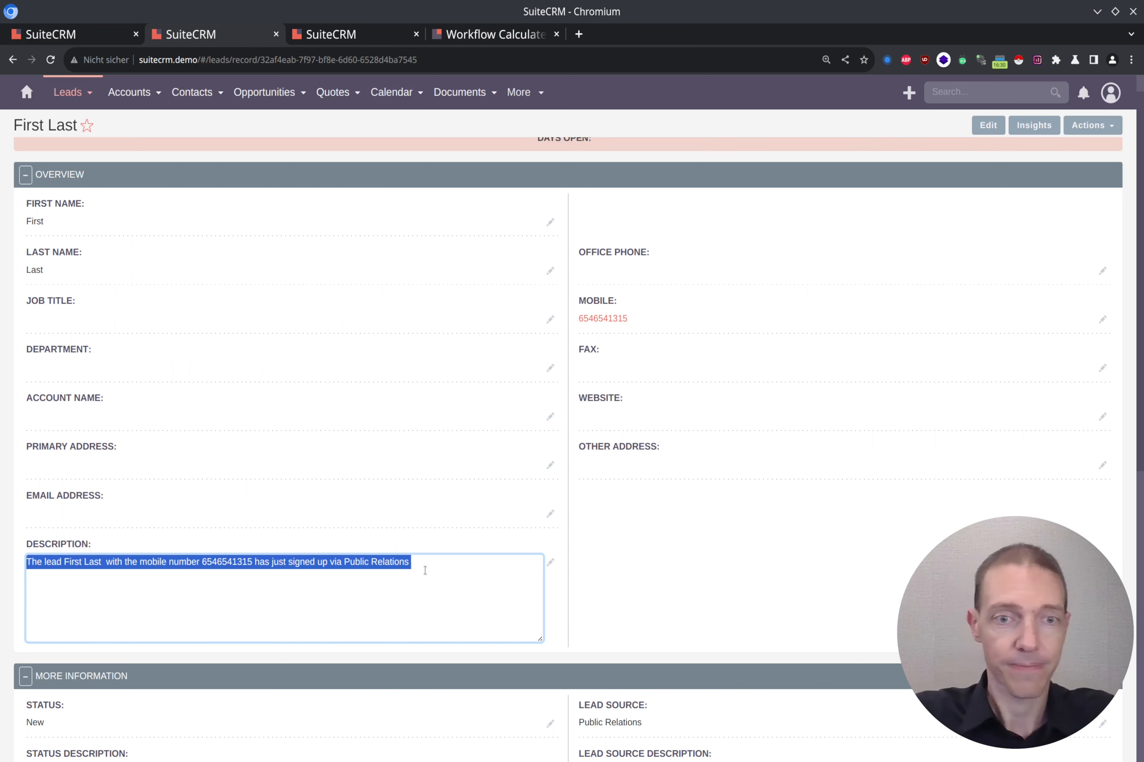
pyautogui.click(425, 570)
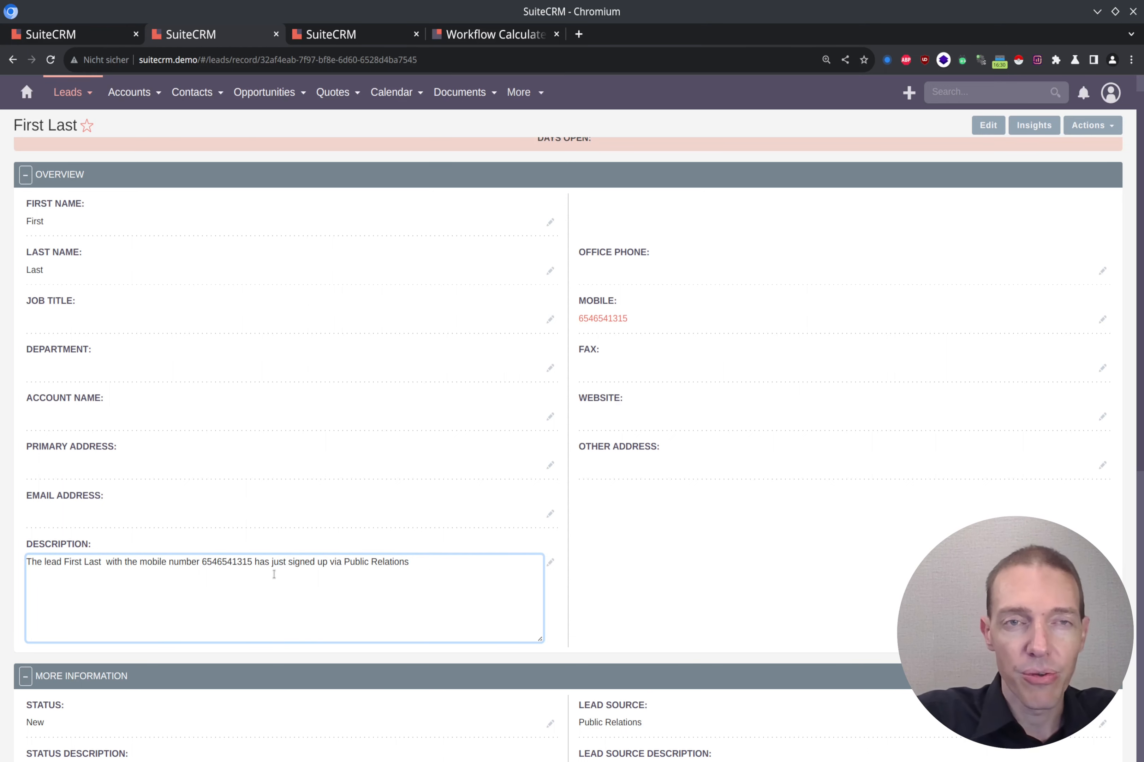
# Switch to the Workflow Calculated Fields guide and scroll down to its Available Functions section.
pyautogui.click(492, 33)
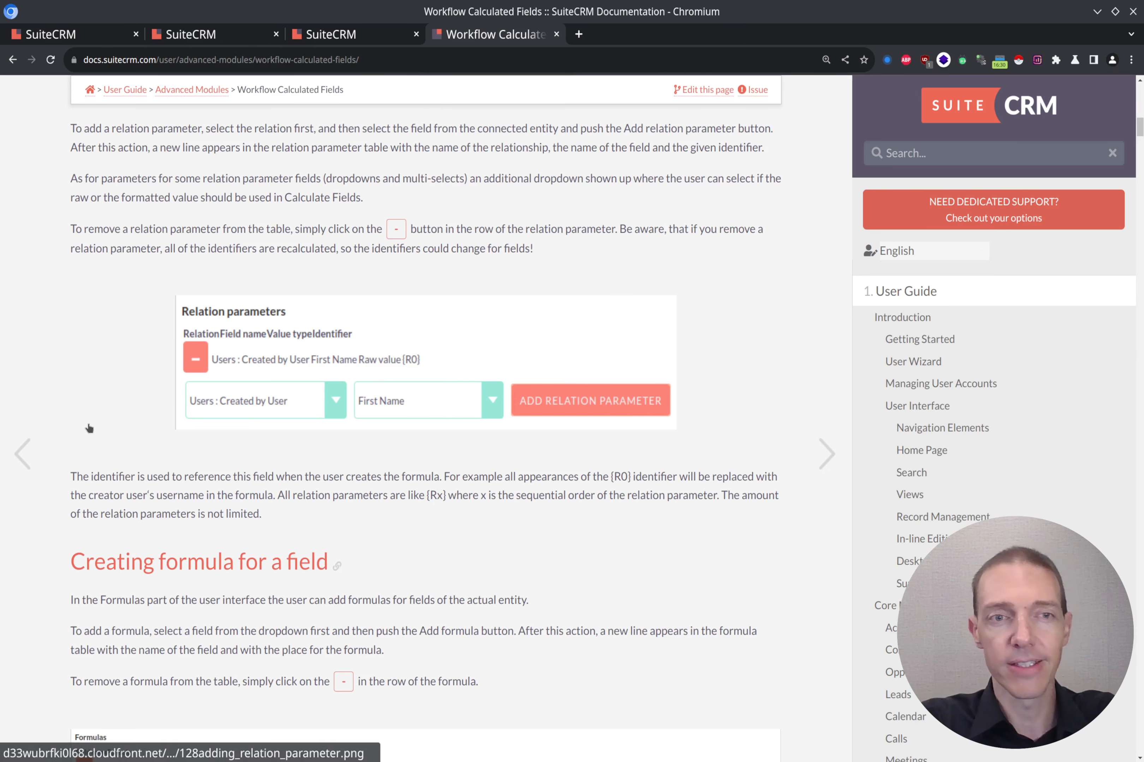
pyautogui.scroll(15, 107, 426)
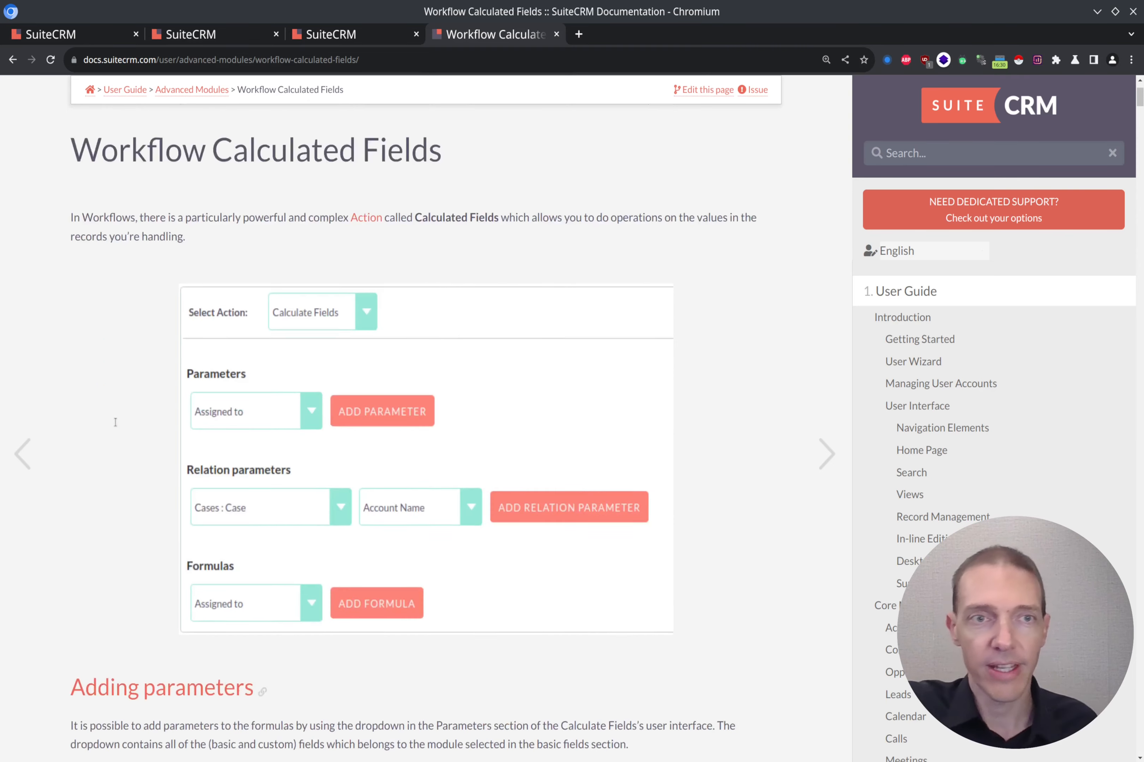
pyautogui.scroll(3, 116, 422)
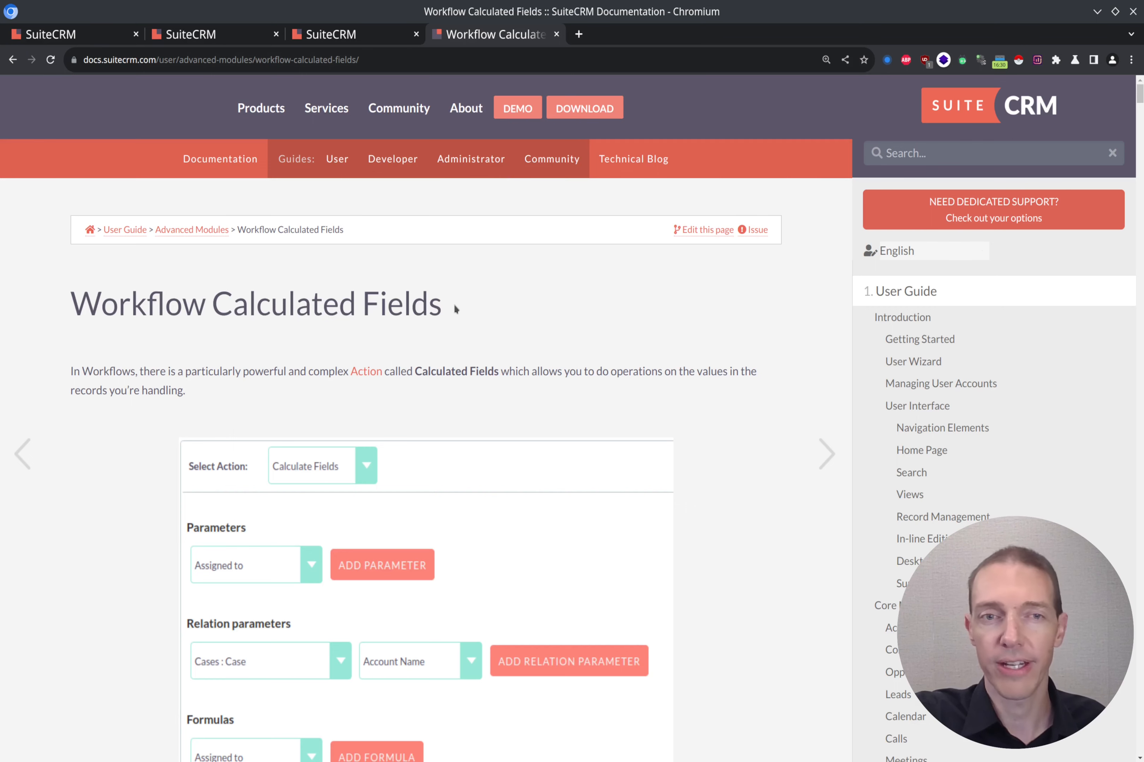
pyautogui.scroll(-5, 454, 300)
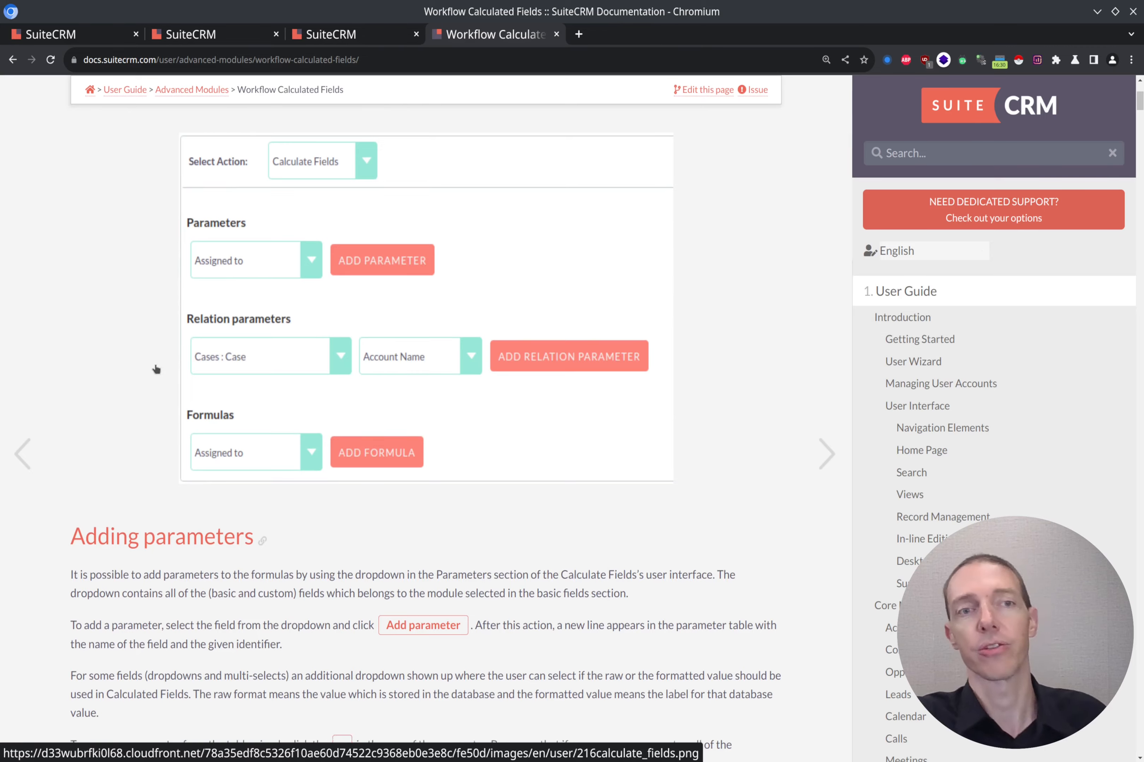
pyautogui.scroll(-3, 188, 372)
pyautogui.scroll(-10, 189, 373)
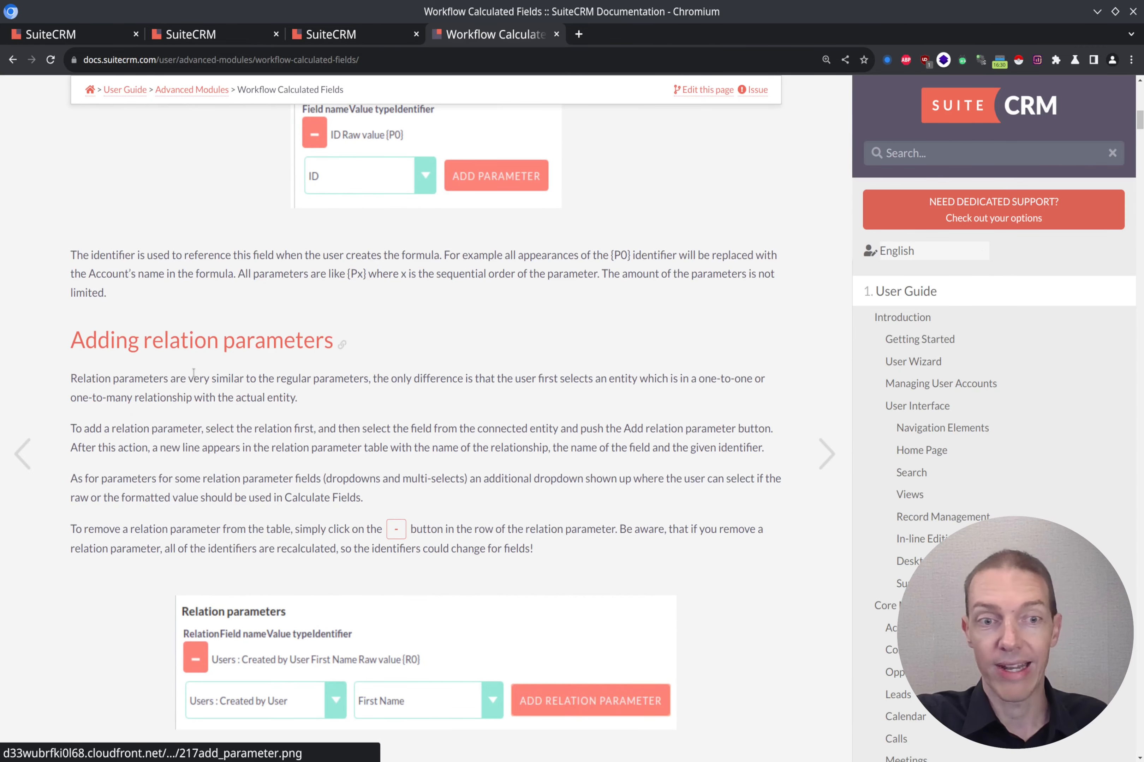
pyautogui.scroll(-2, 194, 373)
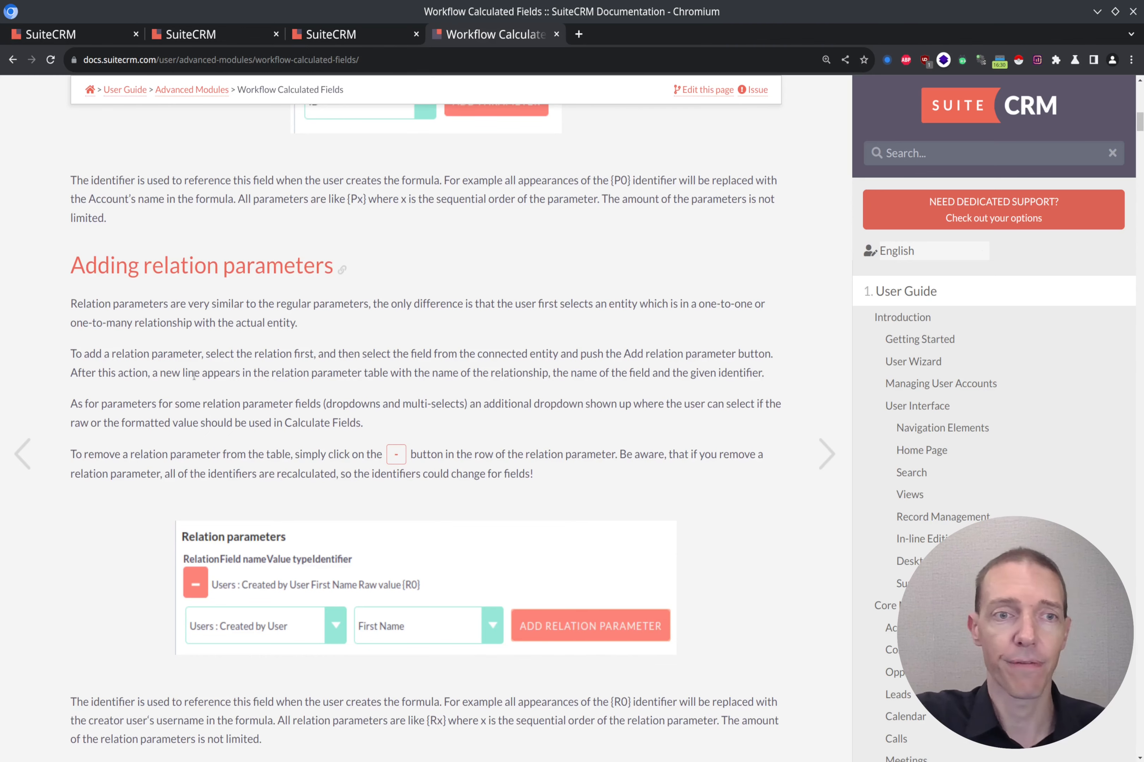
pyautogui.scroll(-8, 347, 383)
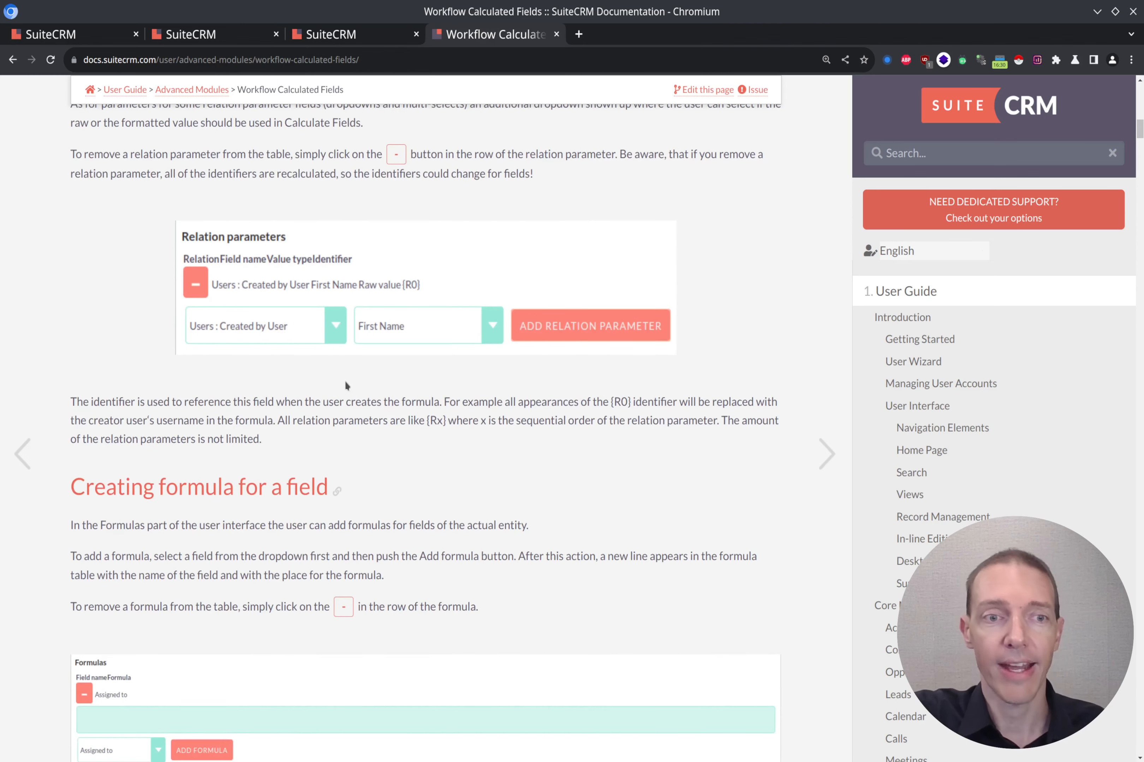
pyautogui.scroll(-8, 345, 379)
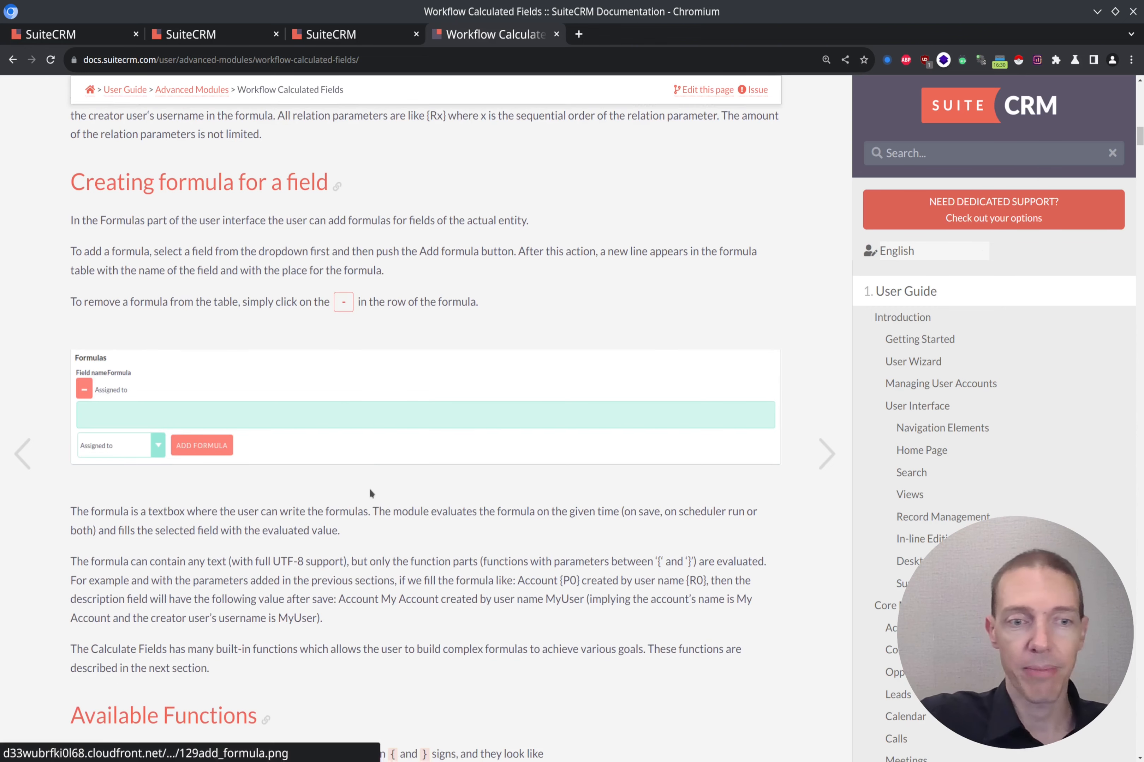
pyautogui.scroll(-12, 344, 453)
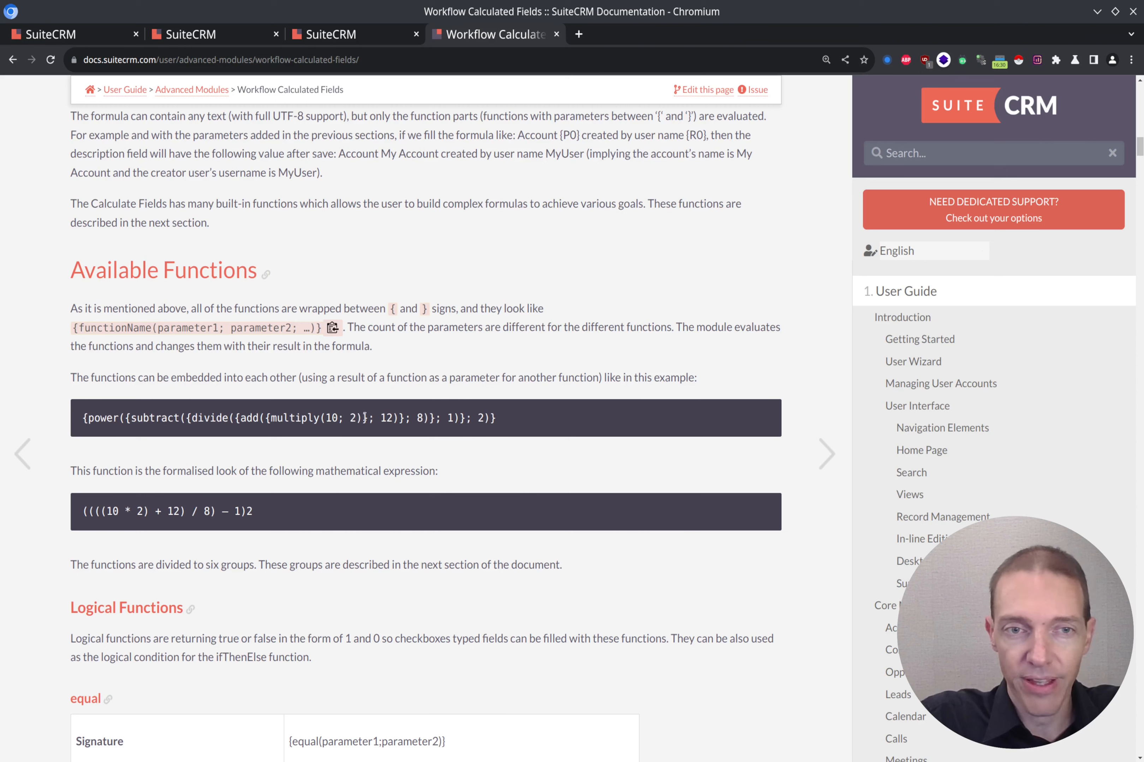
# Highlight 'add' in the code example and review the nested power, subtract, divide example and Logical Functions.
pyautogui.doubleClick(248, 419)
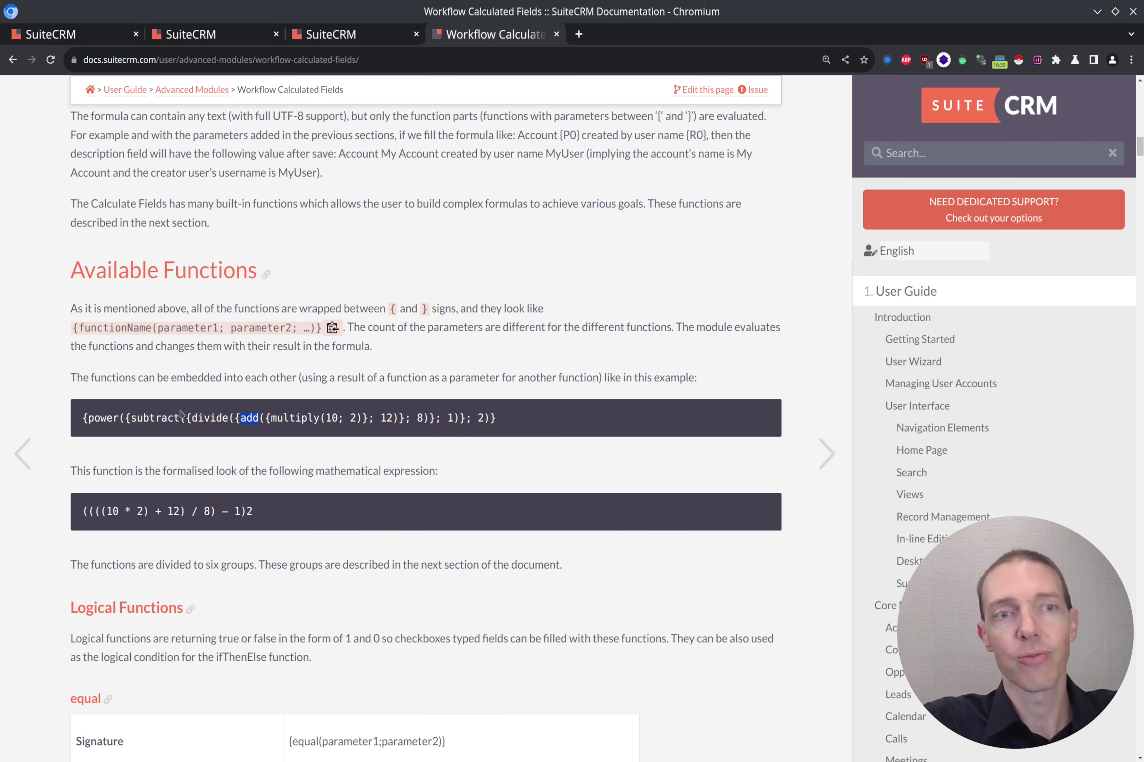
pyautogui.scroll(-6, 183, 364)
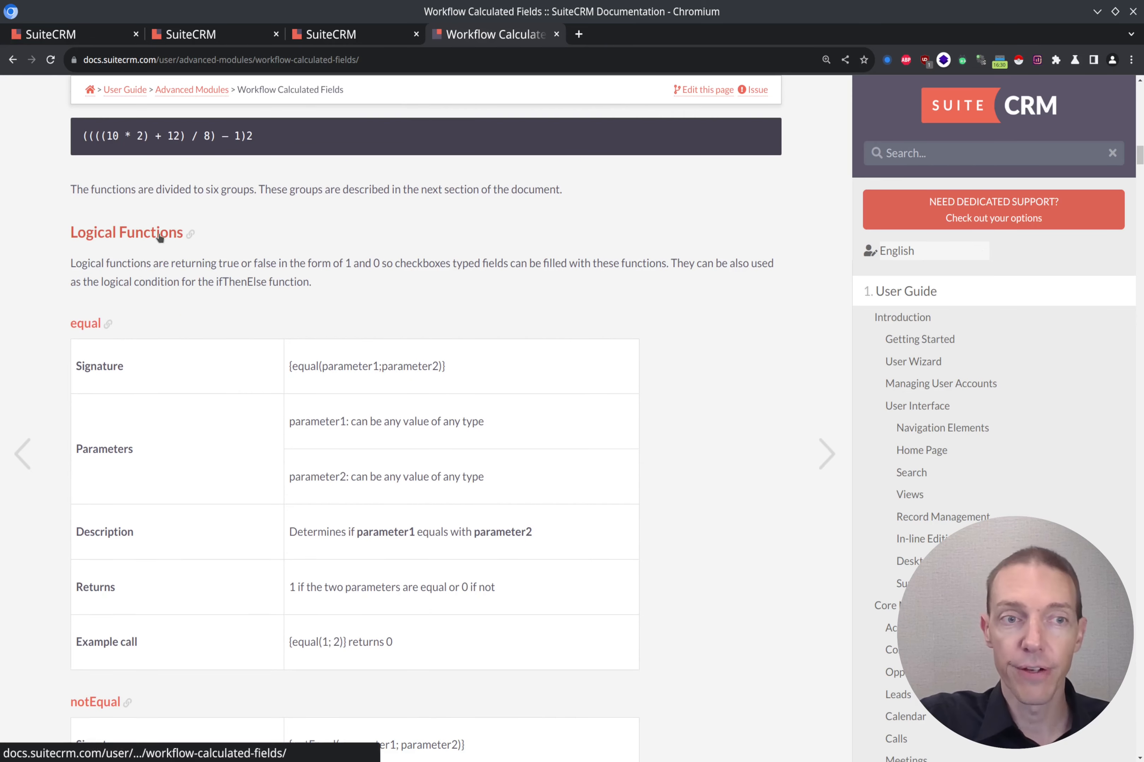
pyautogui.scroll(-2, 146, 244)
pyautogui.scroll(-4, 82, 188)
pyautogui.scroll(-14, 98, 224)
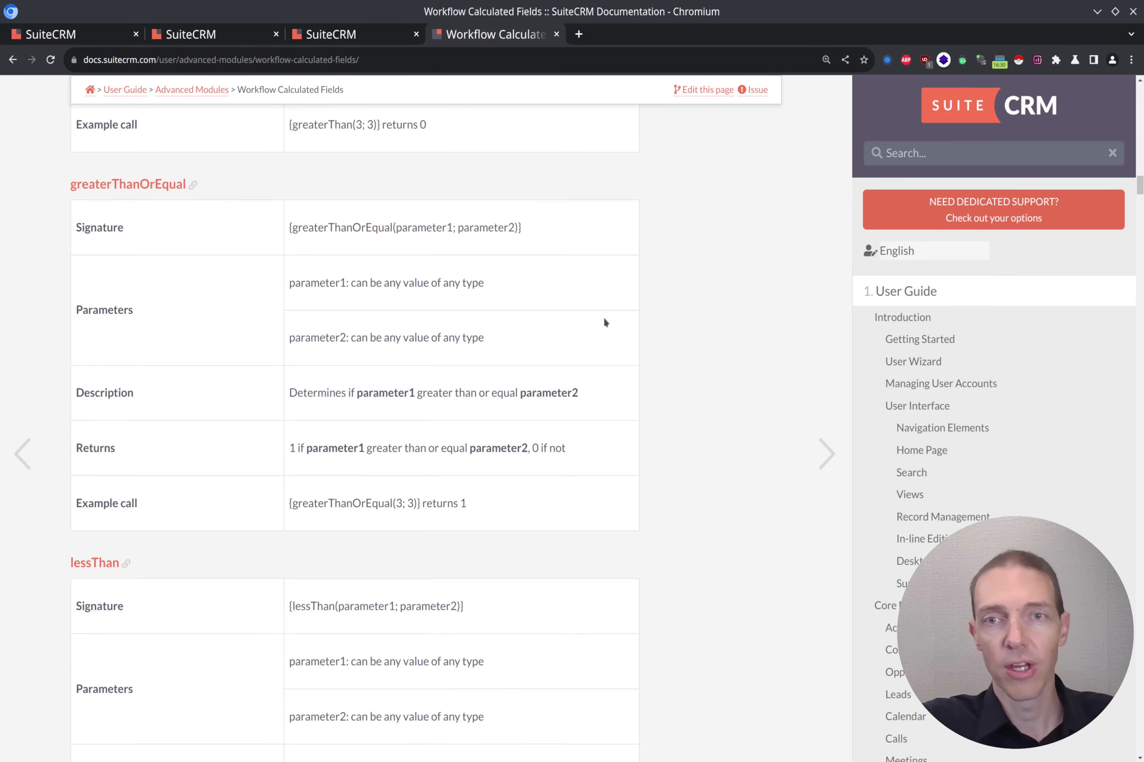
pyautogui.scroll(20, 605, 322)
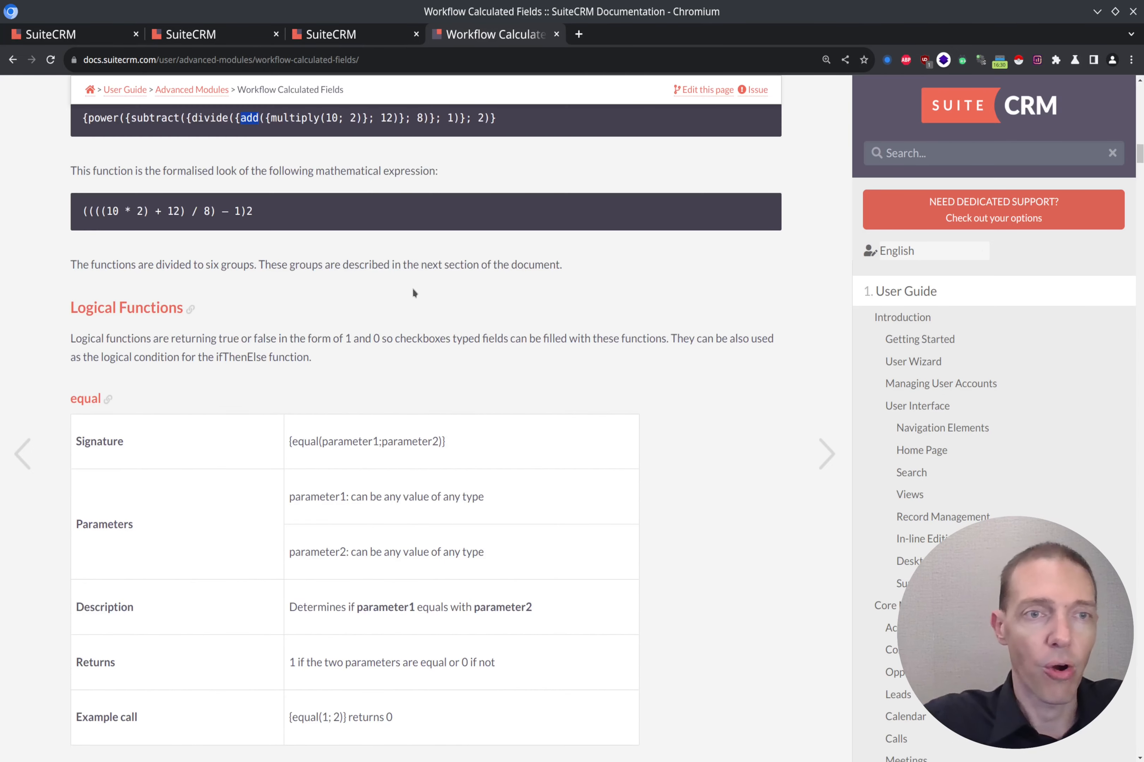
pyautogui.scroll(1, 412, 294)
# Search the guide for 'functions' and step through the matches to the Date functions section.
pyautogui.hotkey('ctrl', 'f')
pyautogui.write('functi')
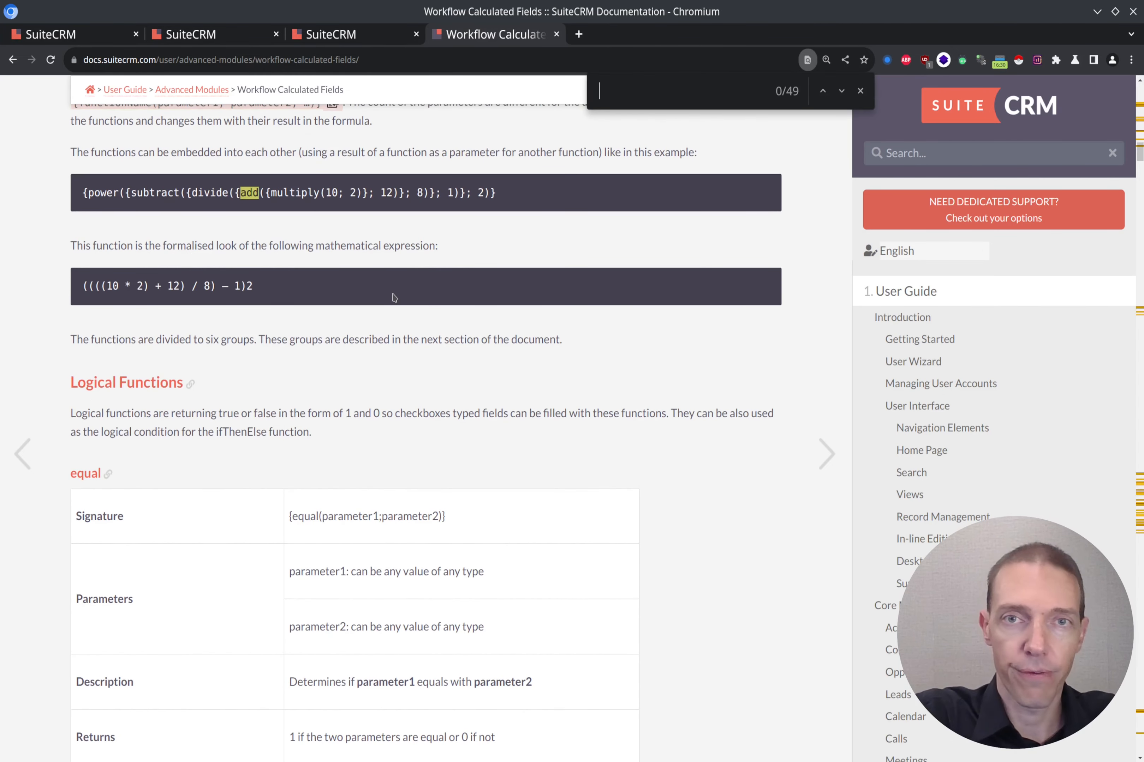
pyautogui.write('ons')
pyautogui.press('Return')
pyautogui.press('Return')
pyautogui.press('Return')
pyautogui.press('Return')
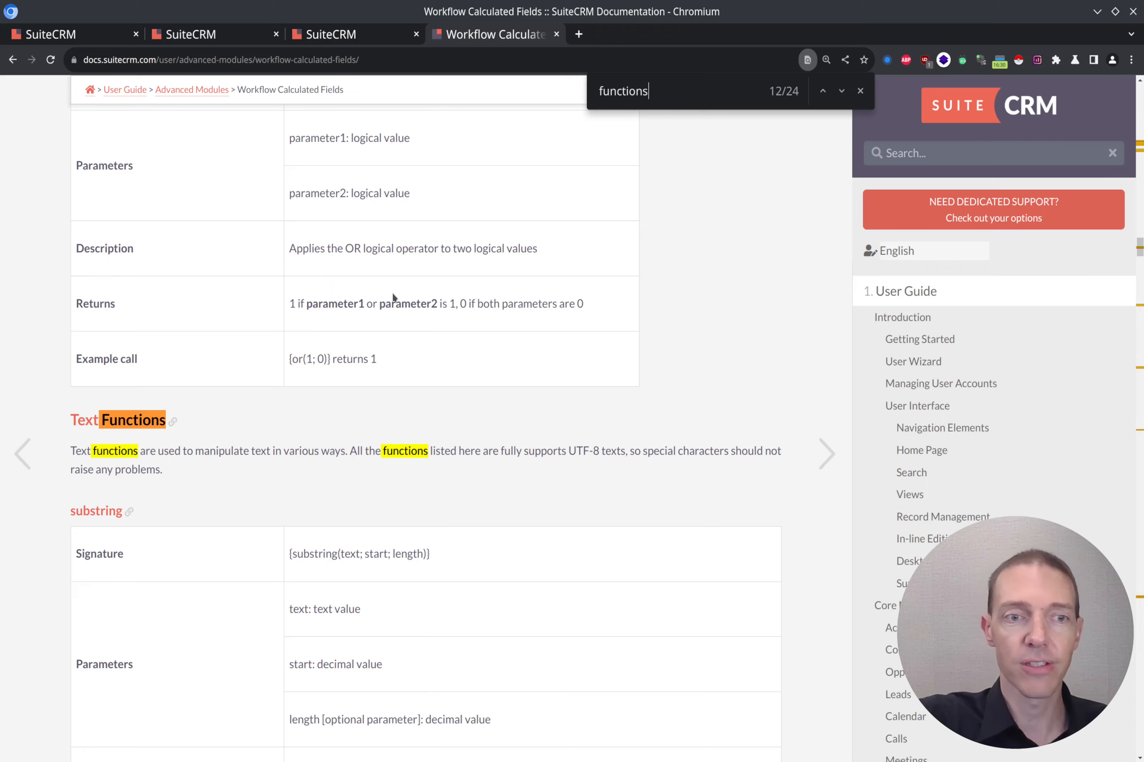
pyautogui.scroll(-5, 394, 297)
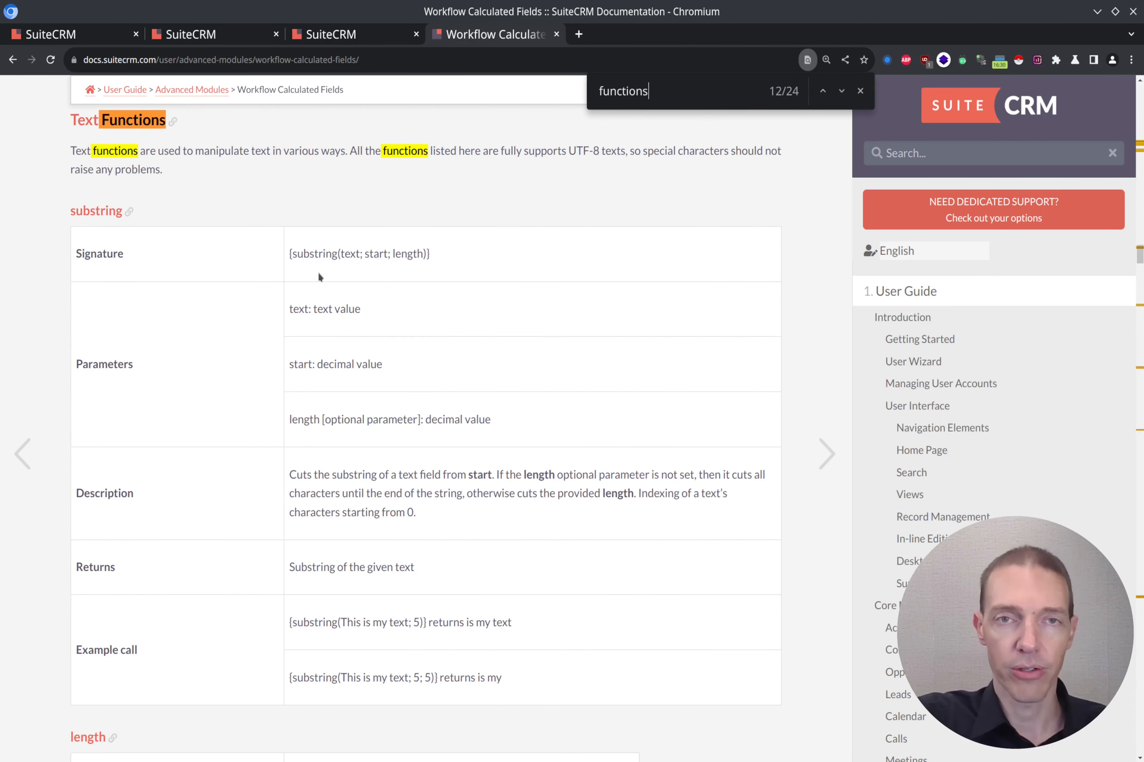
pyautogui.scroll(-9, 398, 269)
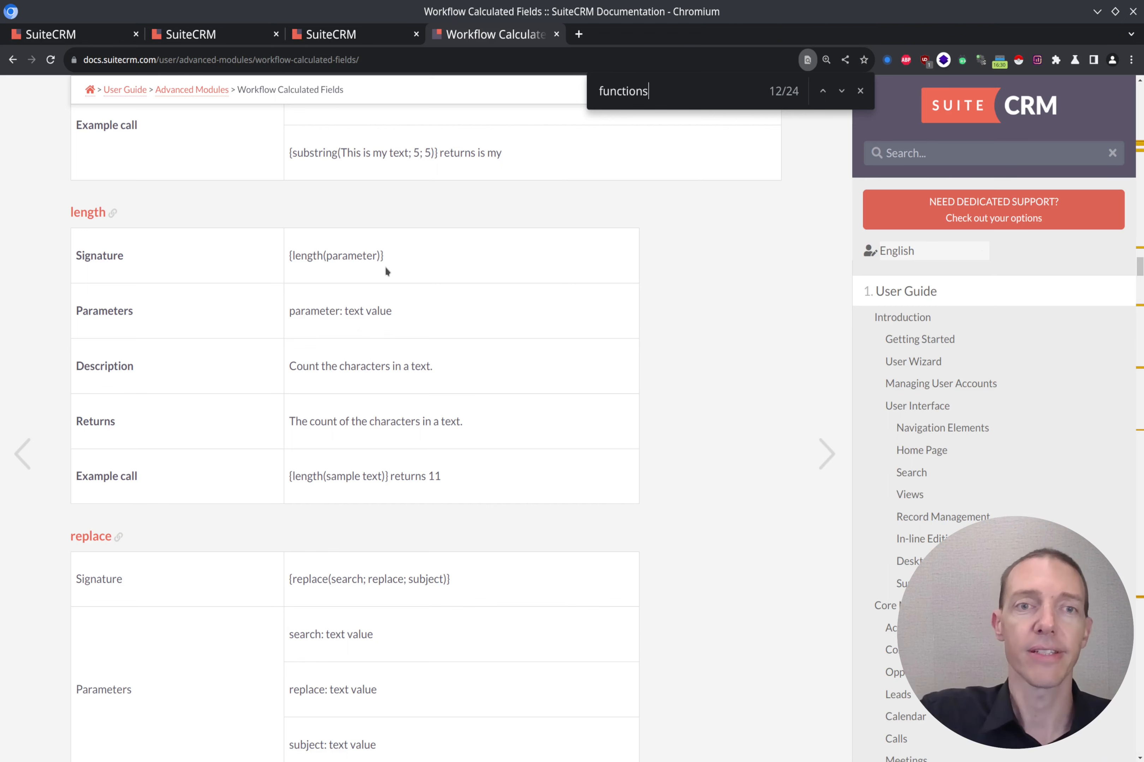
pyautogui.scroll(-1, 433, 259)
pyautogui.scroll(-5, 467, 248)
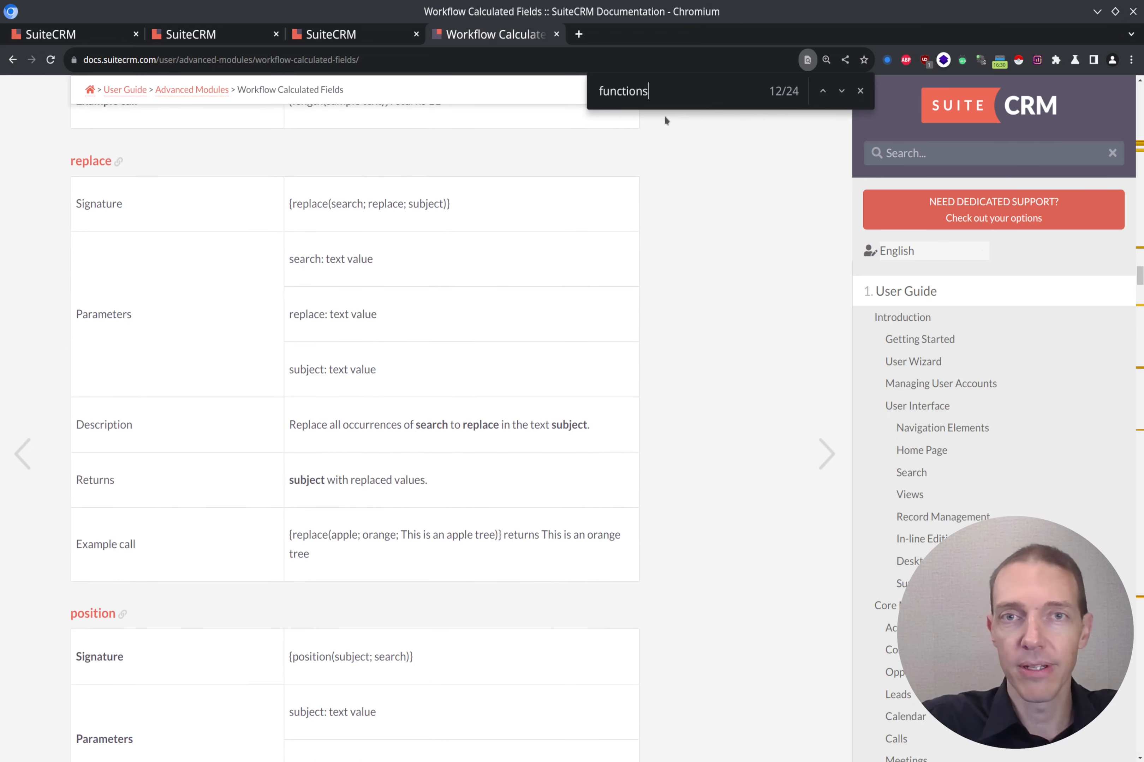
pyautogui.press('Return')
pyautogui.press('Return')
pyautogui.press('Return')
pyautogui.press('Return')
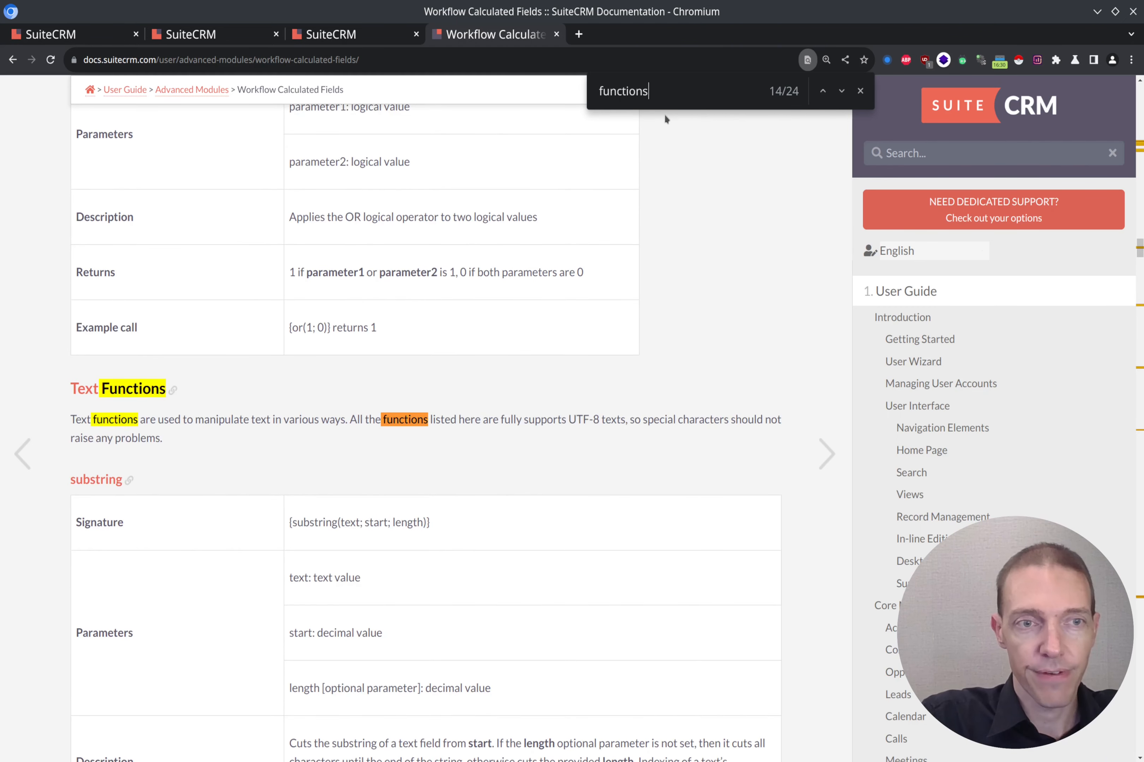
pyautogui.press('Return')
pyautogui.press('Return')
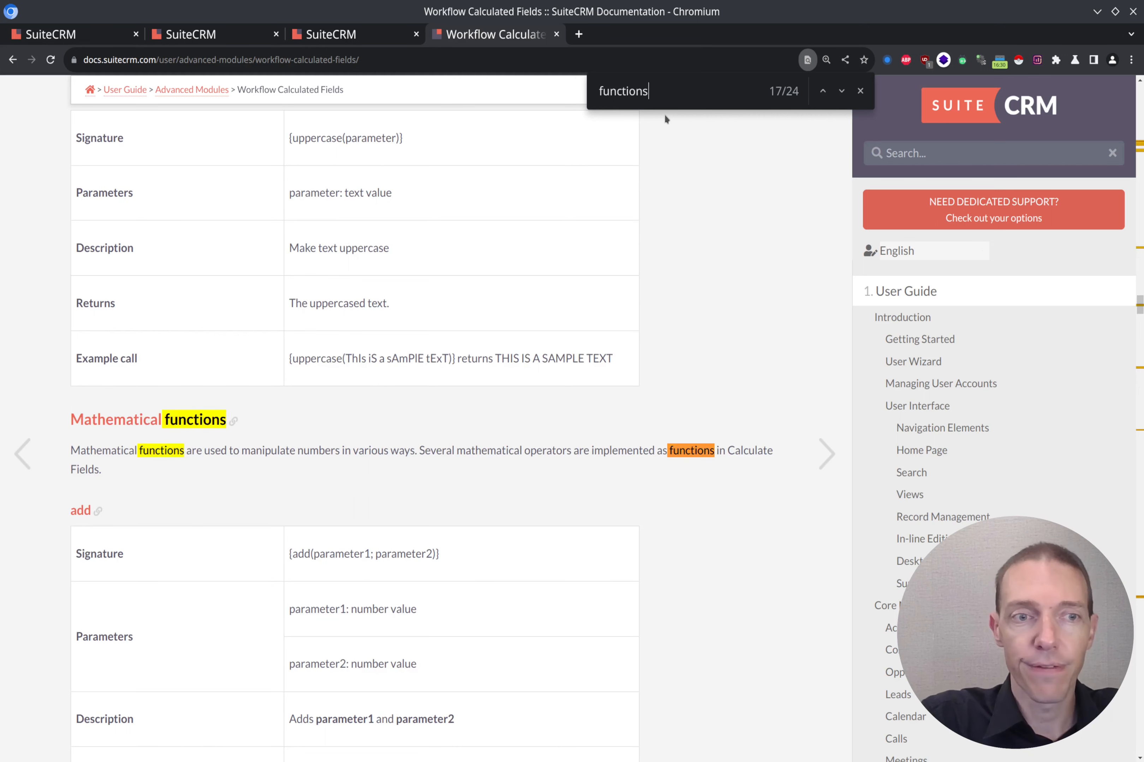
pyautogui.press('Return')
pyautogui.press('Return')
pyautogui.press('Return')
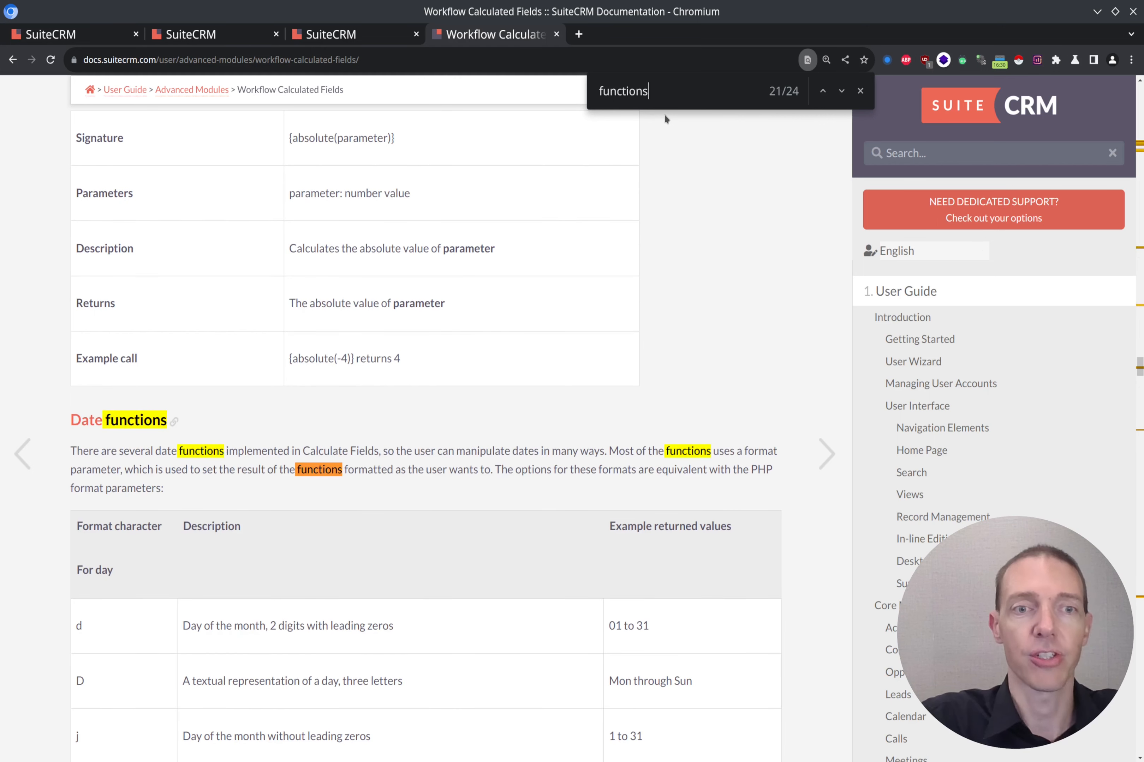
# Close the find bar and scroll up to the power function table, where {power(2; 7)} returns 128.
pyautogui.click(860, 90)
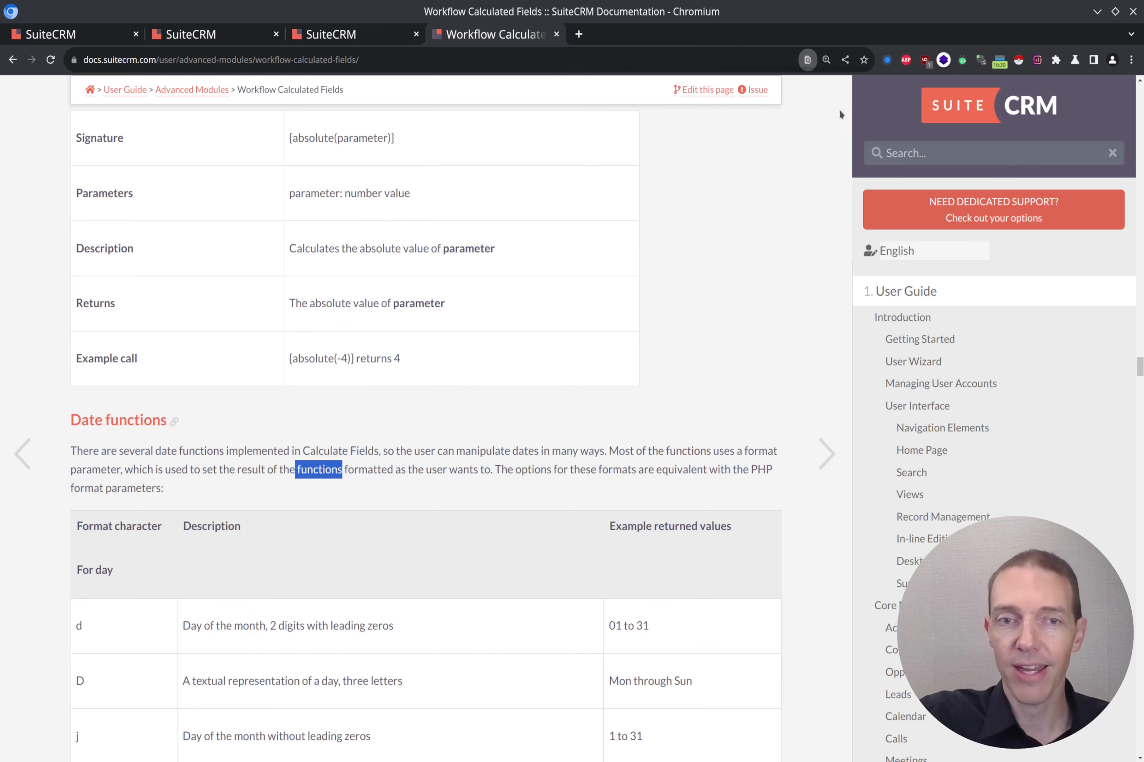
pyautogui.scroll(5, 662, 401)
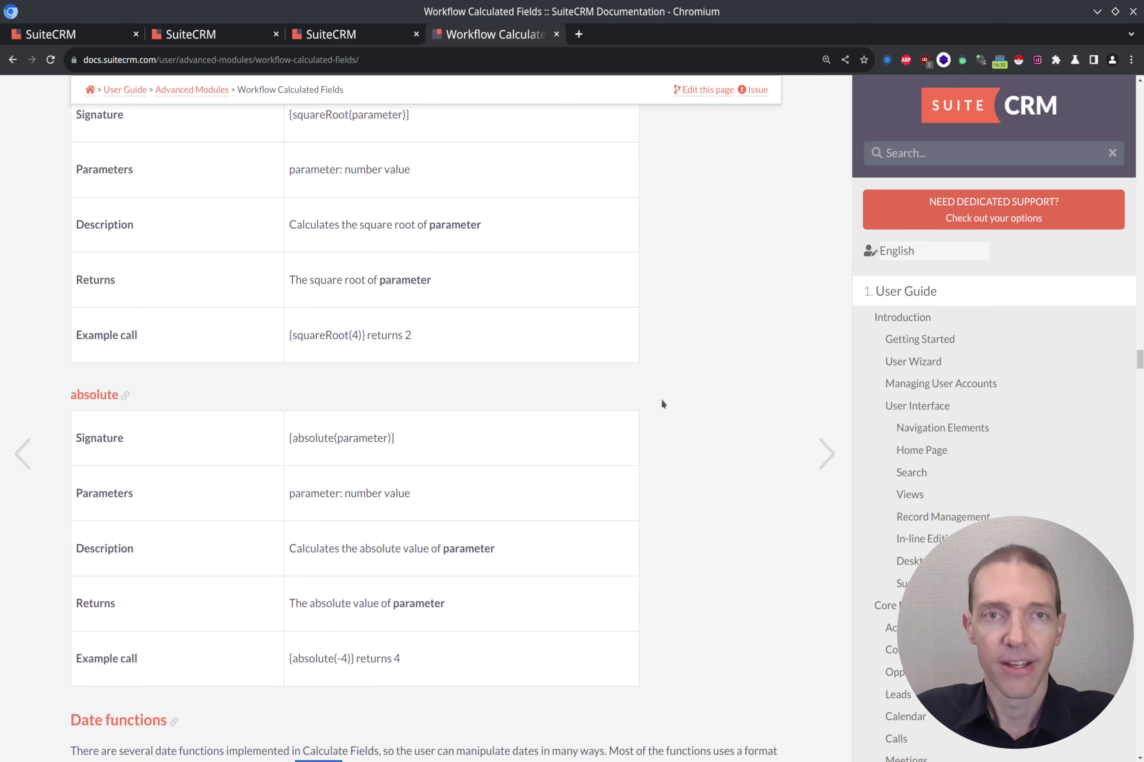
pyautogui.scroll(10, 662, 404)
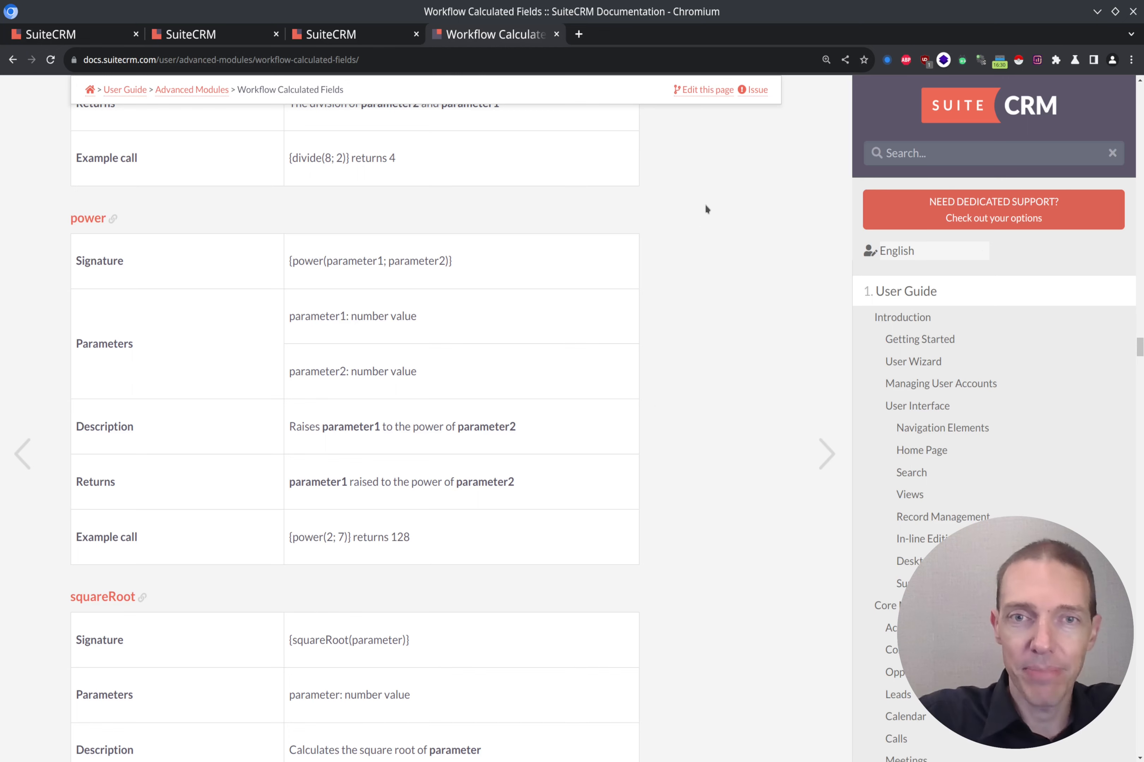
# Jump to the top of the guide, then page down to the Calculated Fields action introduction.
pyautogui.press('Home')
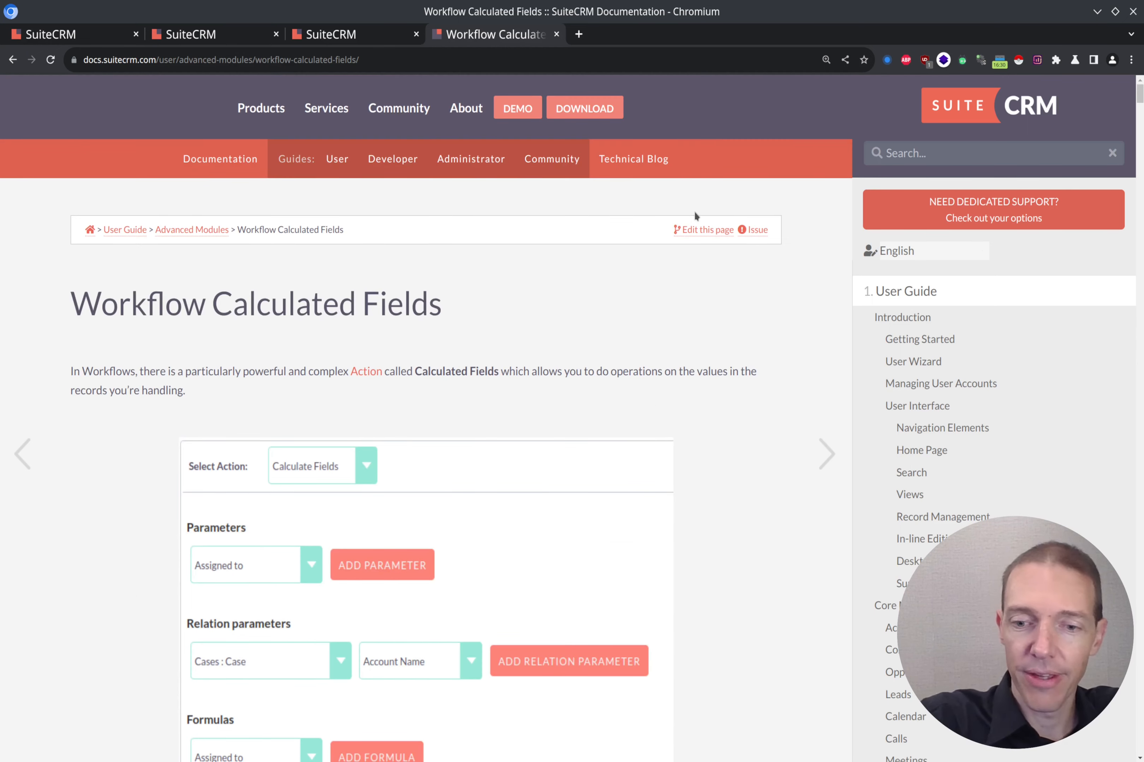
pyautogui.press('pagedown')
pyautogui.press('pagedown')
pyautogui.press('pagedown')
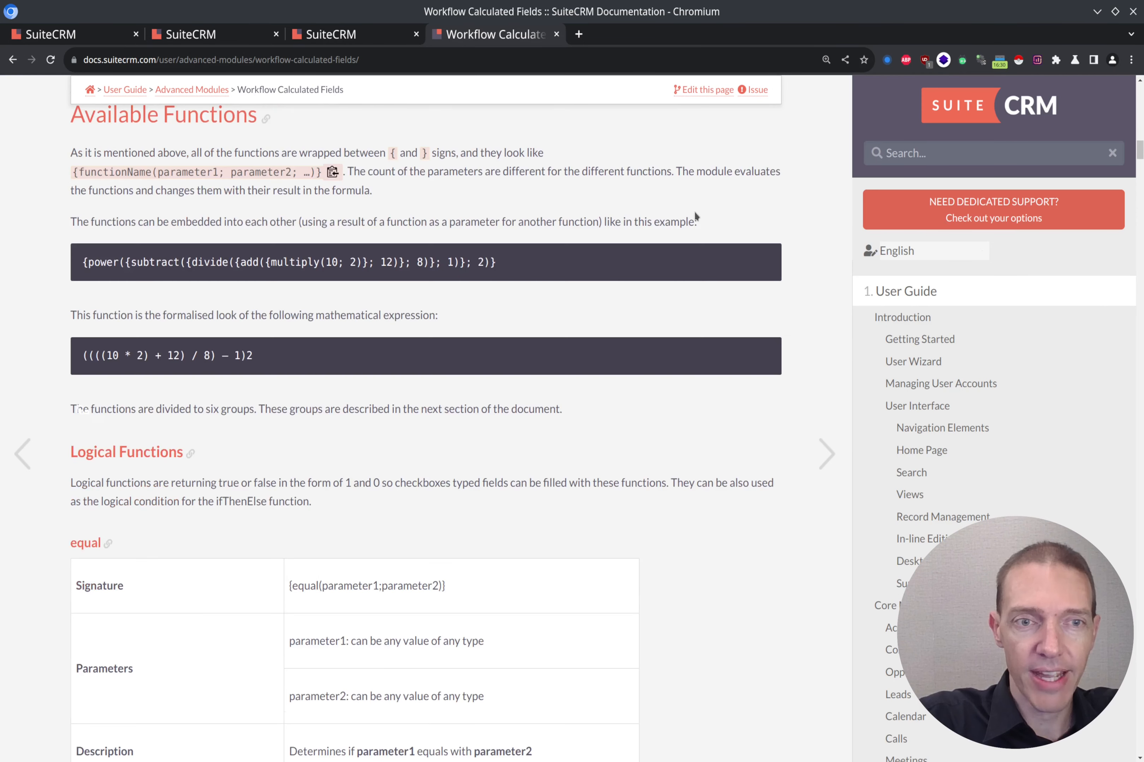